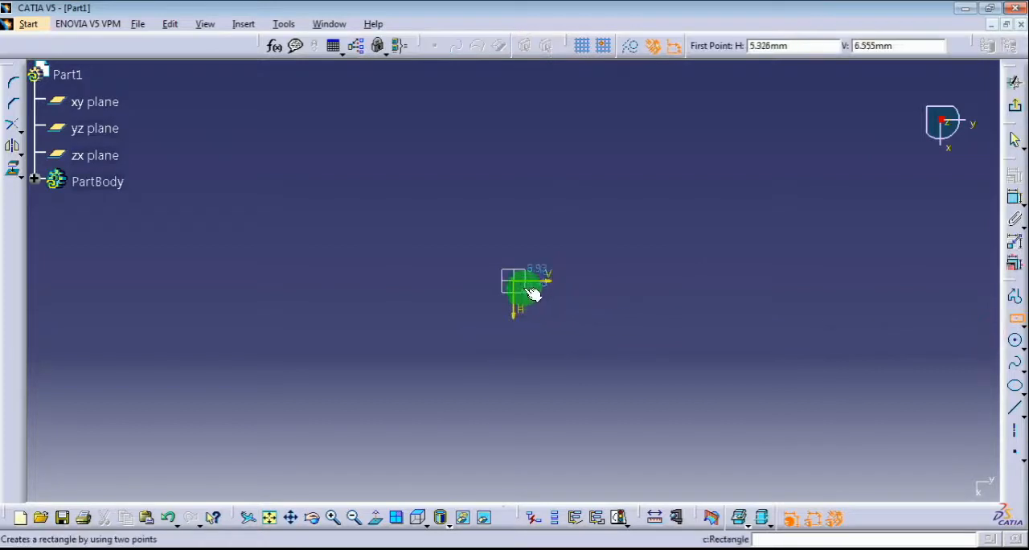
# Sketch a rectangle centred on the origin, about 109 mm wide and 95 mm high, and dimension its width and height
pyautogui.click(514, 281)
pyautogui.click(614, 371)
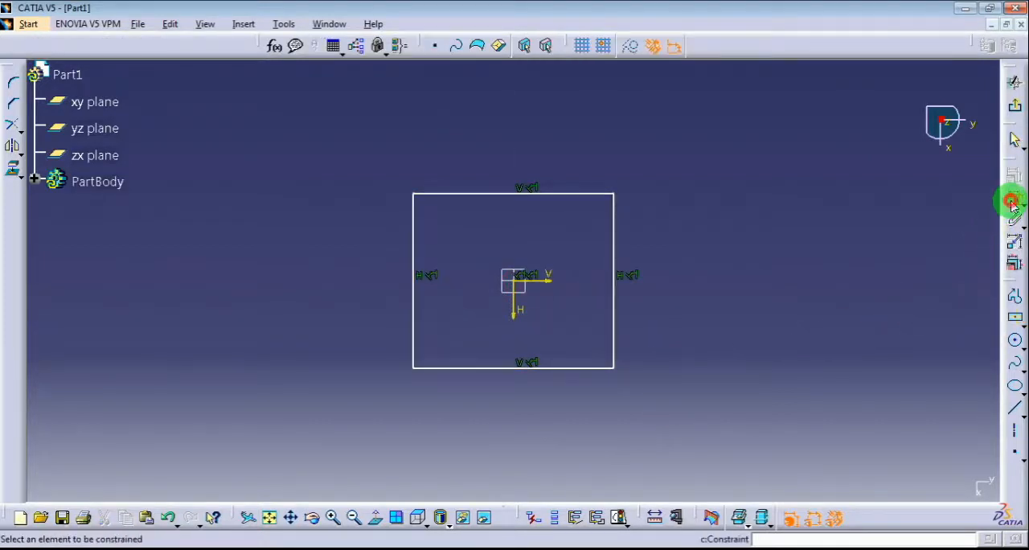
pyautogui.click(615, 320)
pyautogui.click(640, 322)
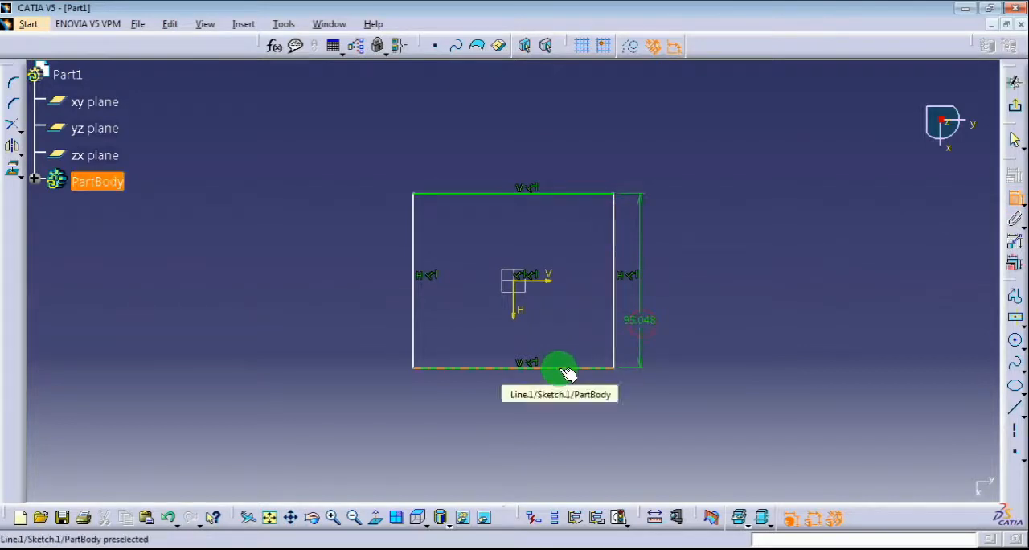
pyautogui.click(567, 372)
pyautogui.click(554, 402)
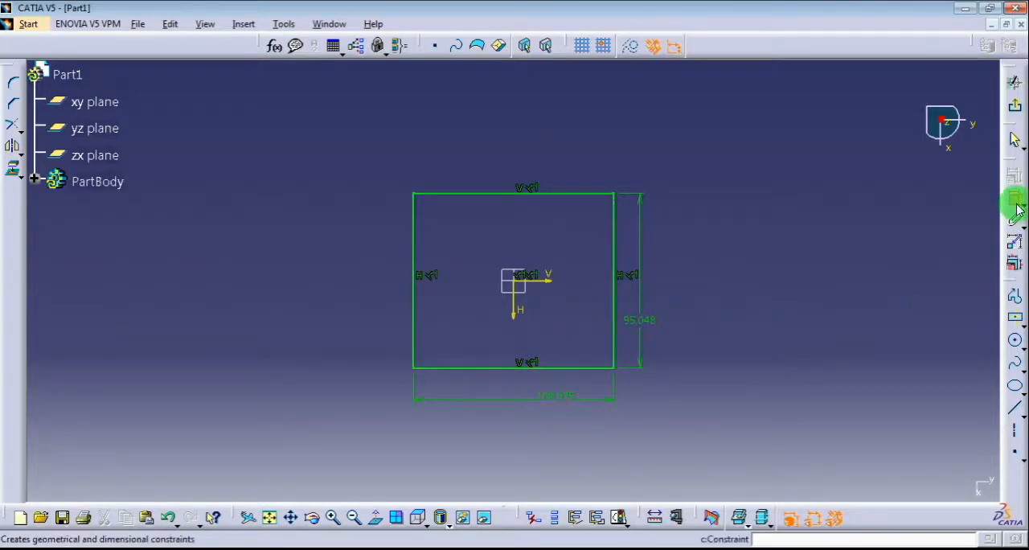
# Set both the width and the height constraints of the rectangle to 100 mm using multi-constraint editing
pyautogui.click(1014, 262)
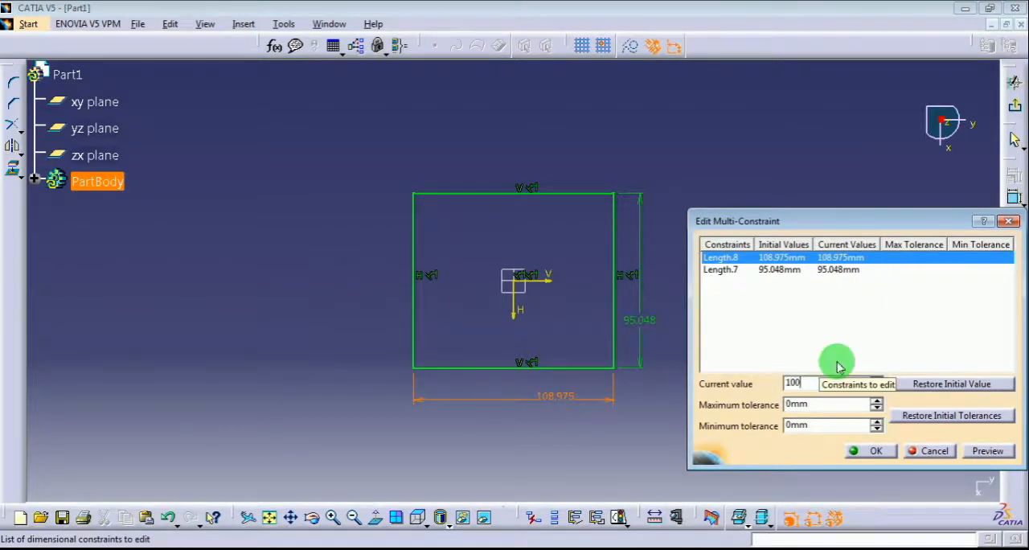
pyautogui.click(836, 269)
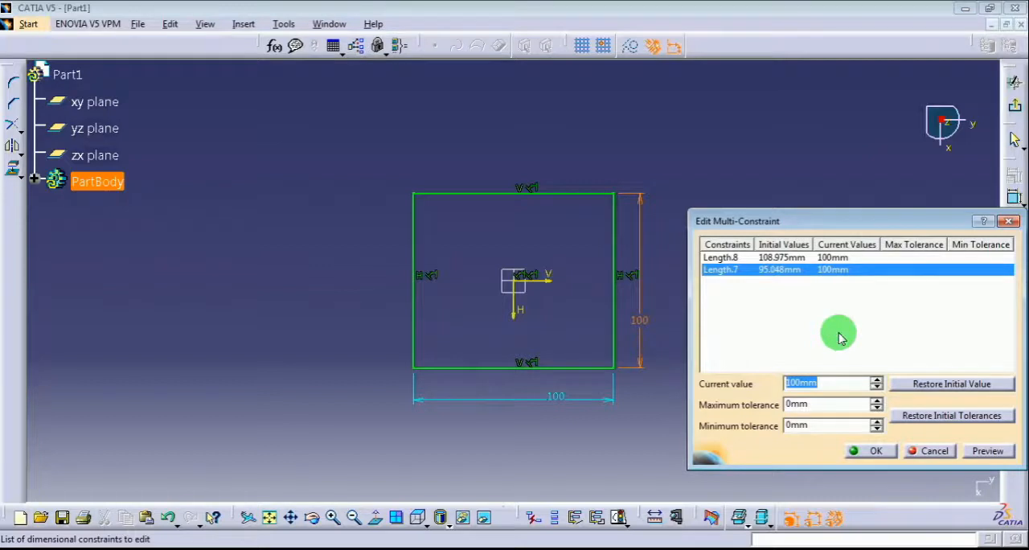
pyautogui.click(986, 450)
pyautogui.click(876, 451)
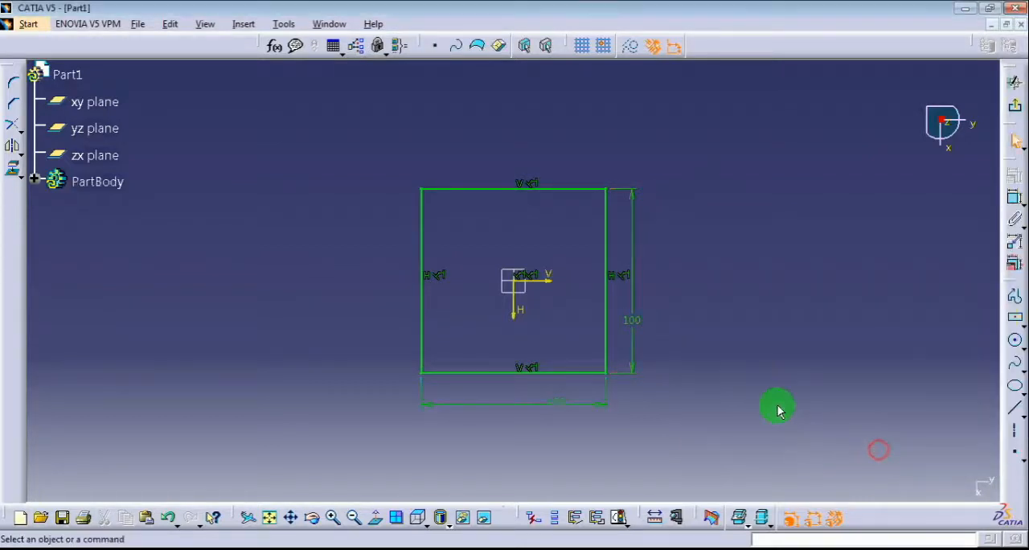
# Round the square's lower-left corner to about 16 mm radius and its upper-left corner to about 18 mm
pyautogui.click(14, 87)
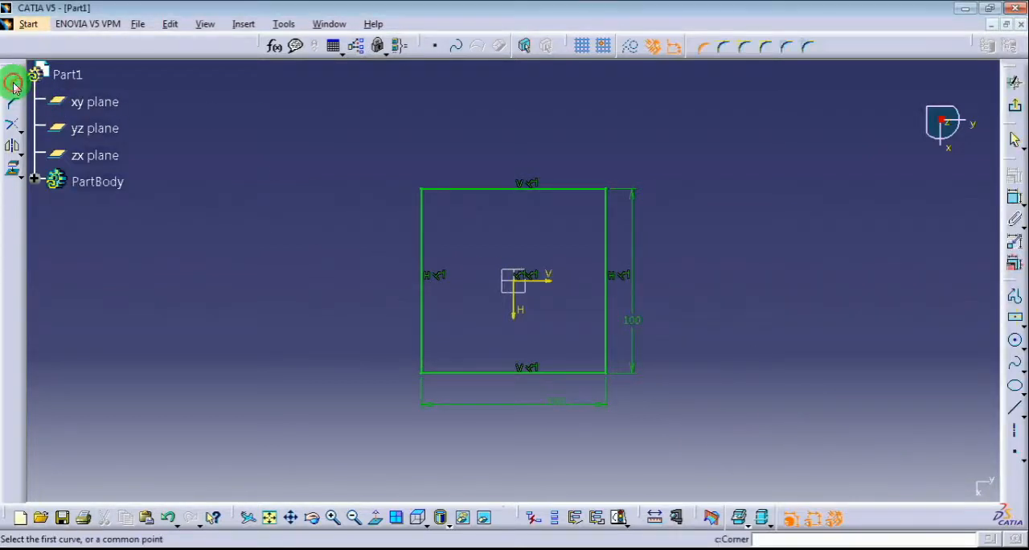
pyautogui.press('Escape')
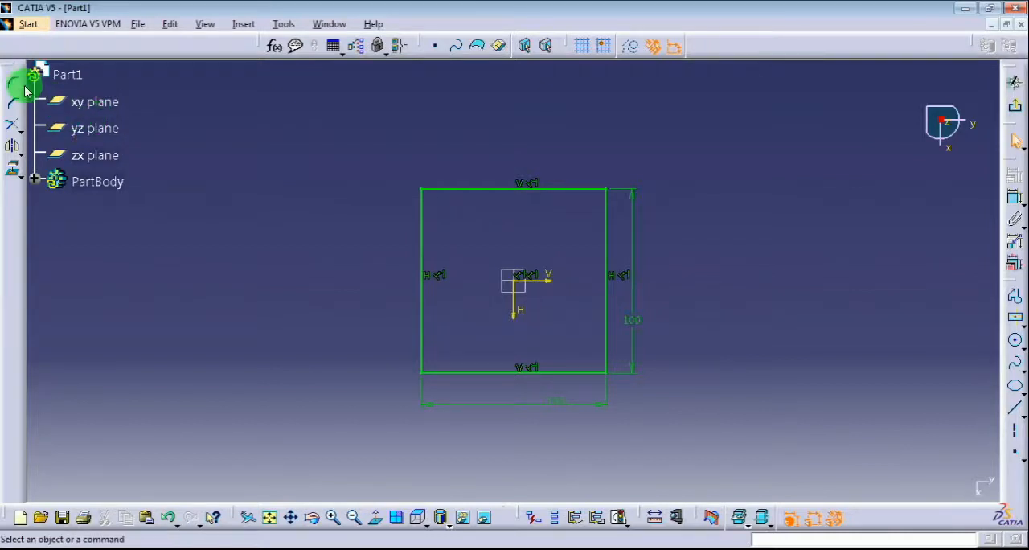
pyautogui.click(13, 80)
pyautogui.click(423, 372)
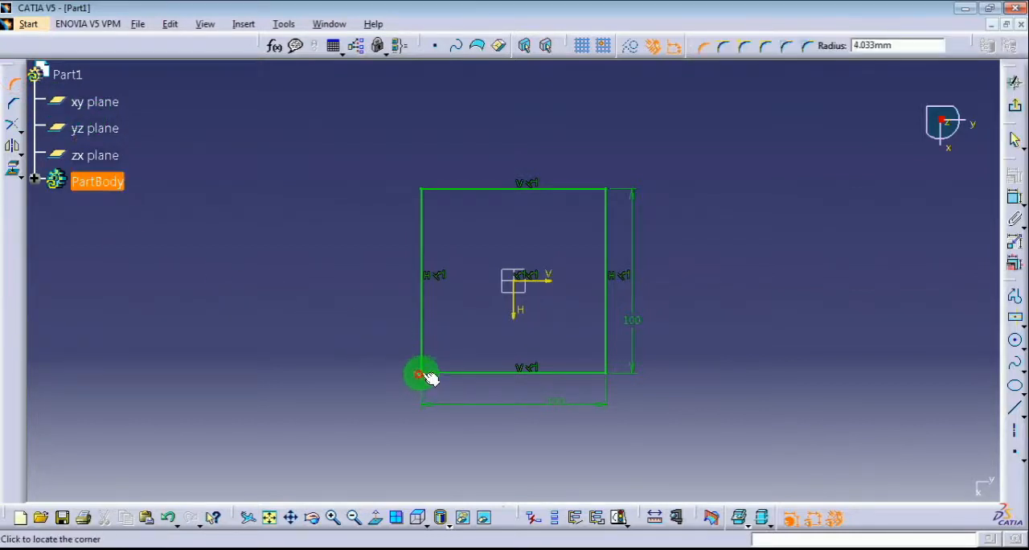
pyautogui.click(425, 363)
pyautogui.click(574, 321)
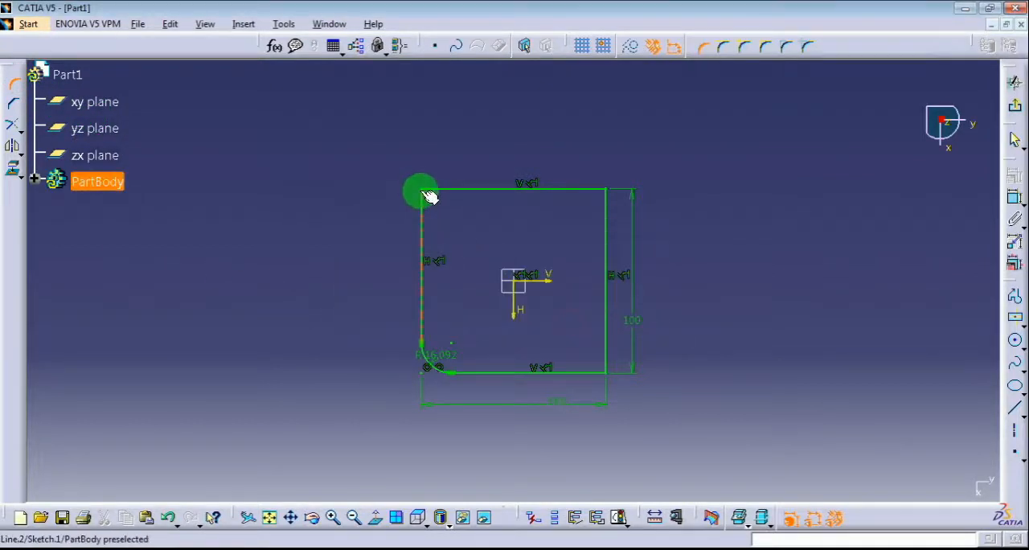
pyautogui.click(422, 206)
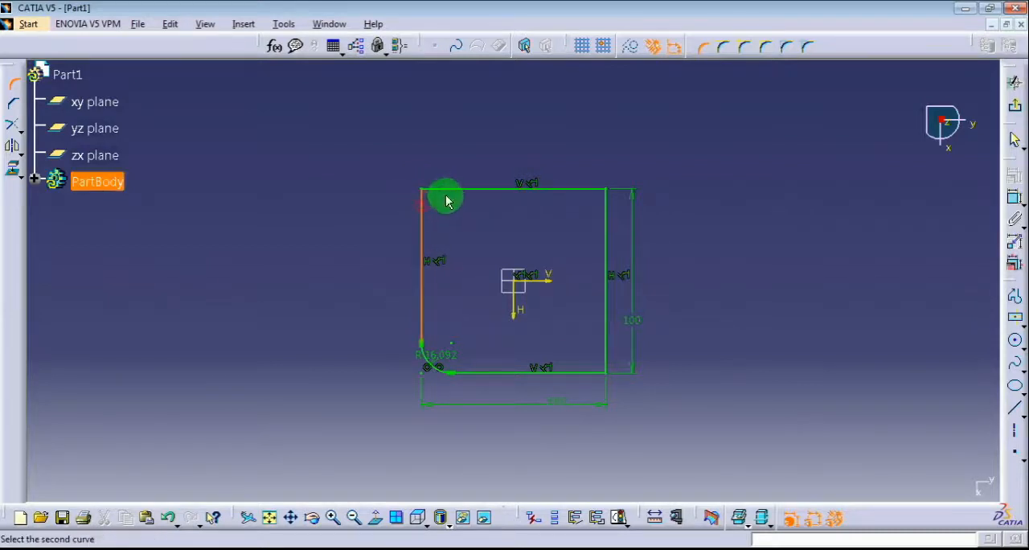
pyautogui.click(458, 193)
pyautogui.click(427, 198)
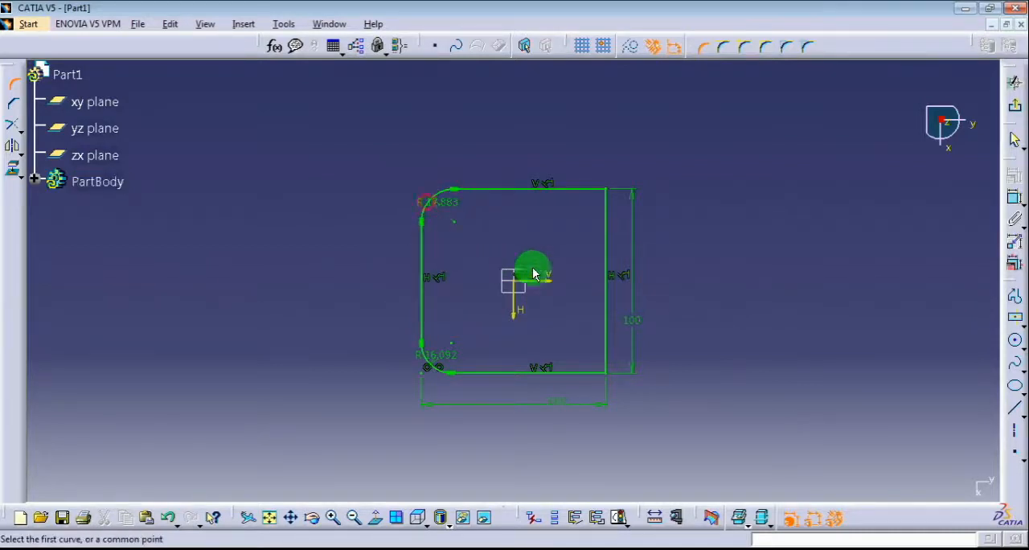
# Round the square's upper-right corner to about 16 mm radius and its lower-right corner to about 15 mm
pyautogui.click(605, 243)
pyautogui.click(581, 191)
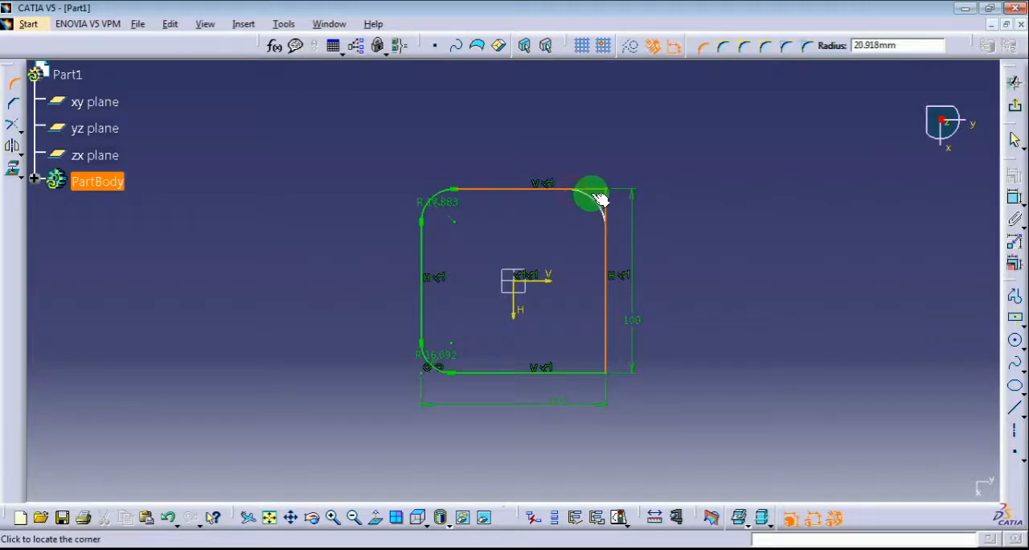
pyautogui.click(602, 199)
pyautogui.click(565, 317)
pyautogui.click(577, 372)
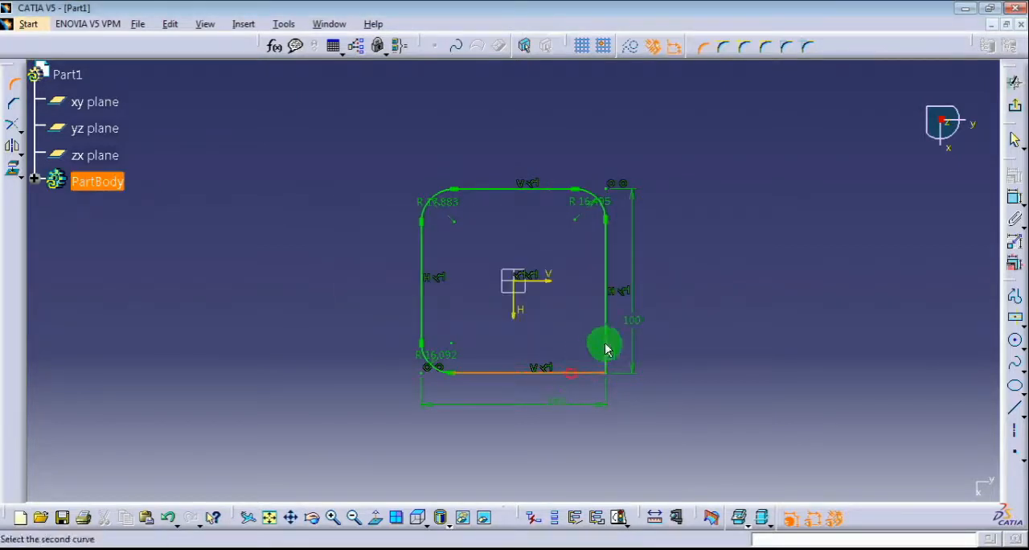
pyautogui.click(609, 341)
pyautogui.click(596, 364)
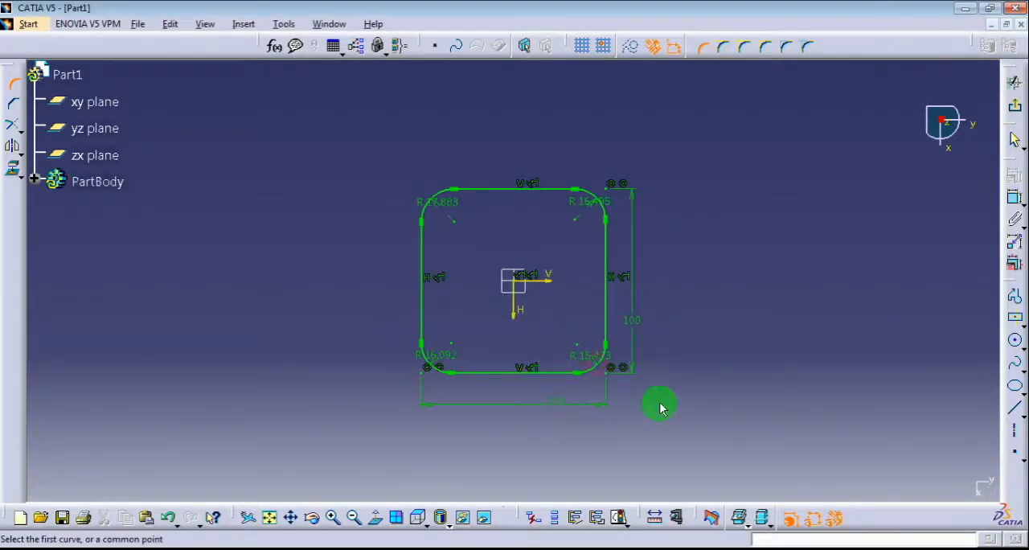
pyautogui.press('Escape')
# Link the four corner radii as equivalent dimensions and set their common value to 15 mm
pyautogui.click(589, 356)
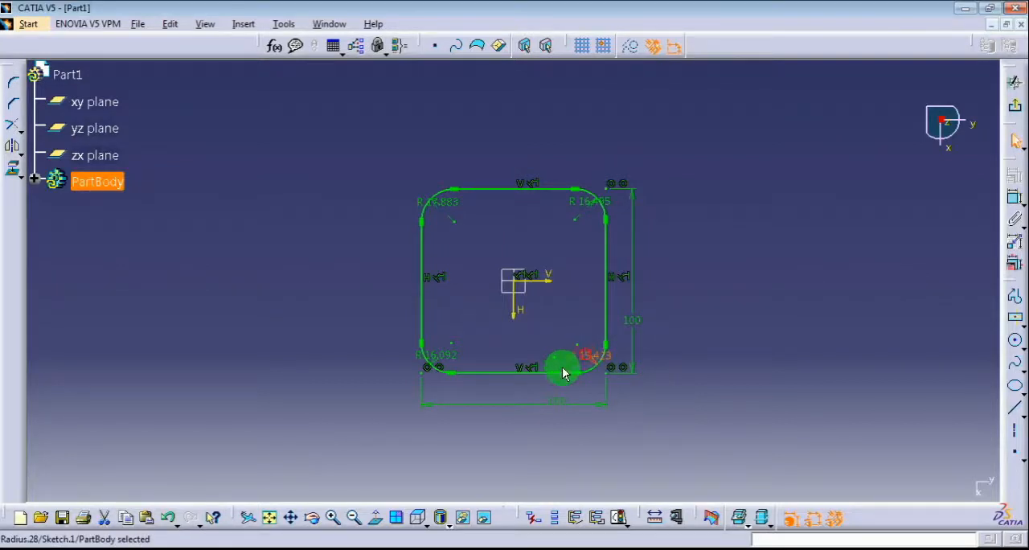
pyautogui.keyDown('ctrl'); pyautogui.click(455, 357); pyautogui.keyUp('ctrl')
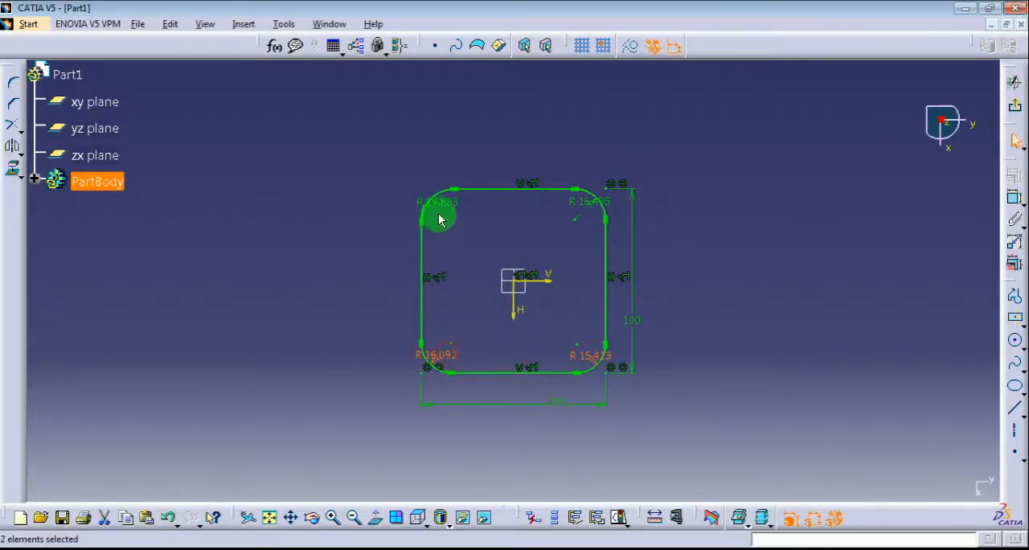
pyautogui.keyDown('ctrl'); pyautogui.click(438, 205); pyautogui.keyUp('ctrl')
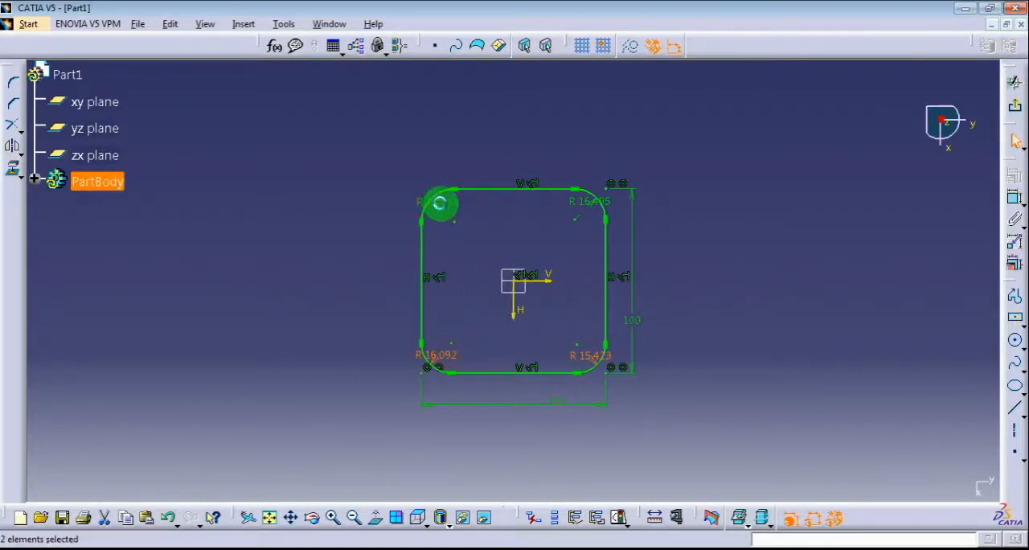
pyautogui.rightClick(588, 208)
pyautogui.moveTo(625, 432)
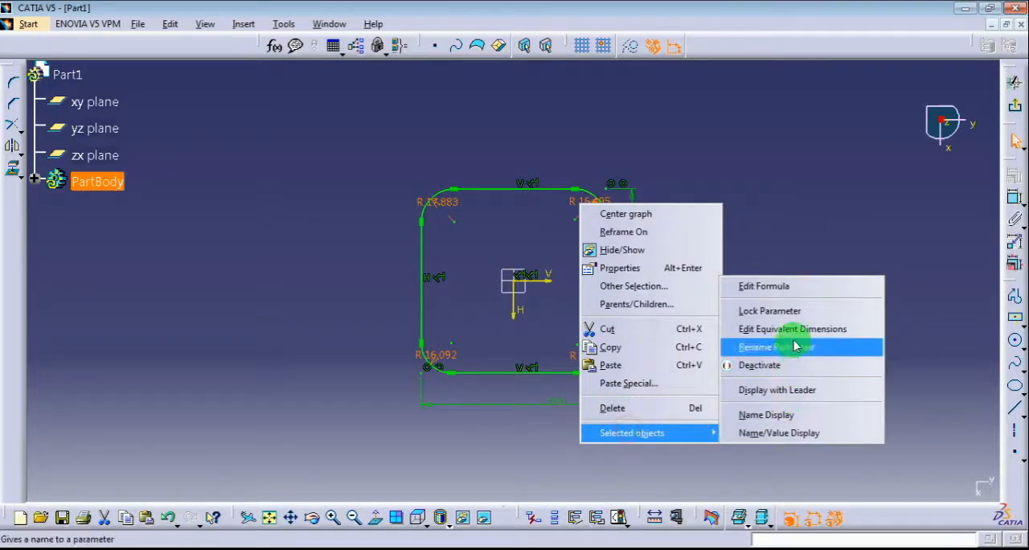
pyautogui.click(855, 329)
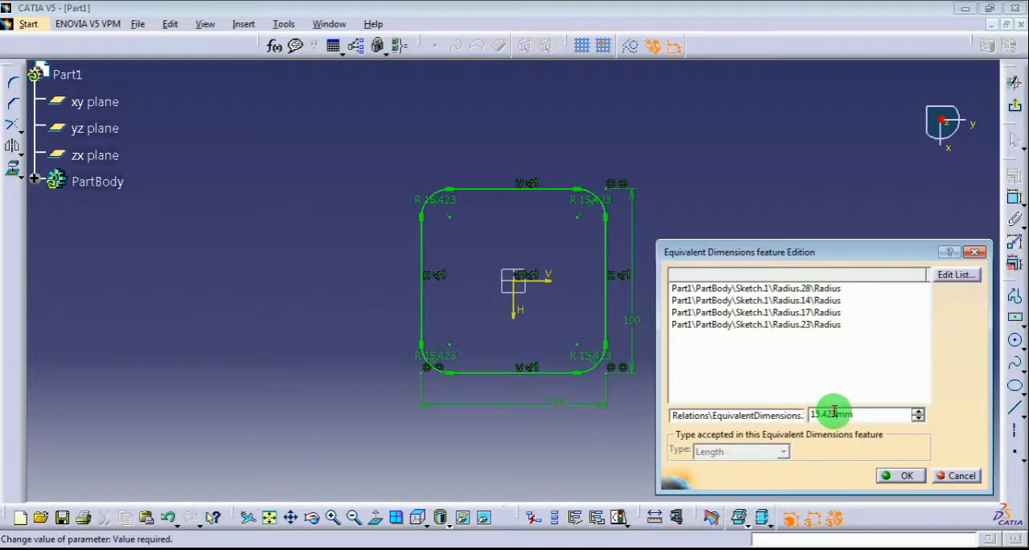
pyautogui.write('15')
pyautogui.press('Return')
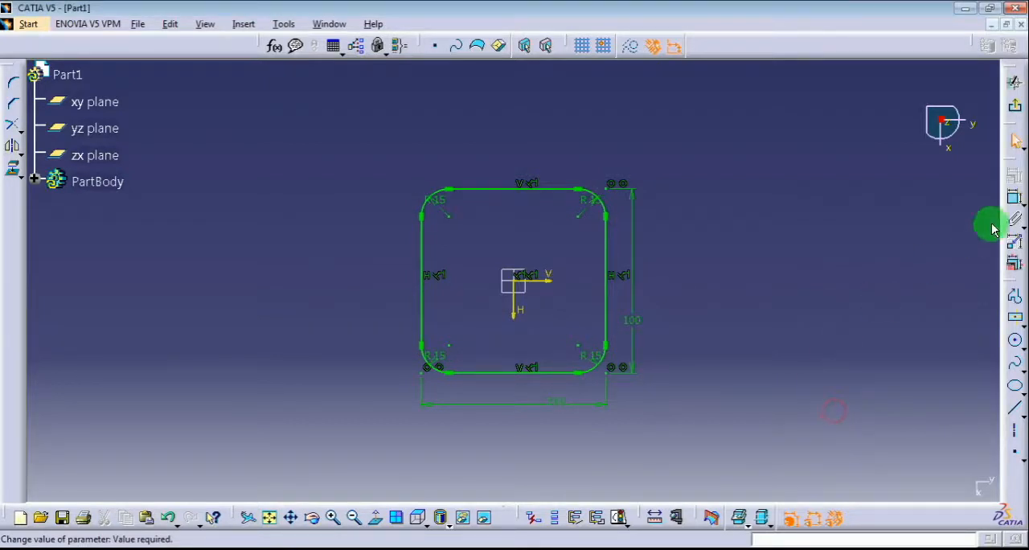
# Exit the sketch and create a reference plane offset 150 mm from the zx plane
pyautogui.click(1014, 106)
pyautogui.click(769, 254)
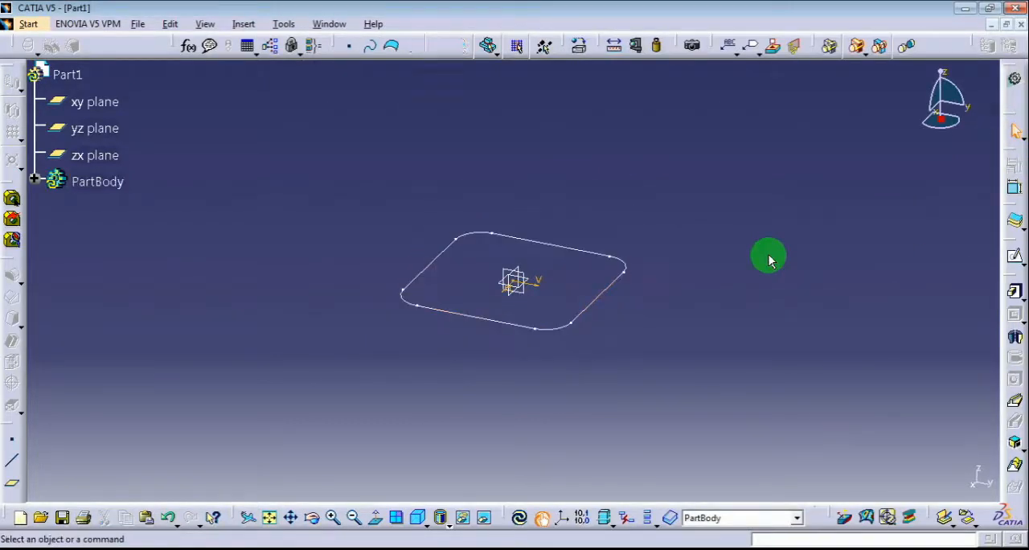
pyautogui.click(512, 289)
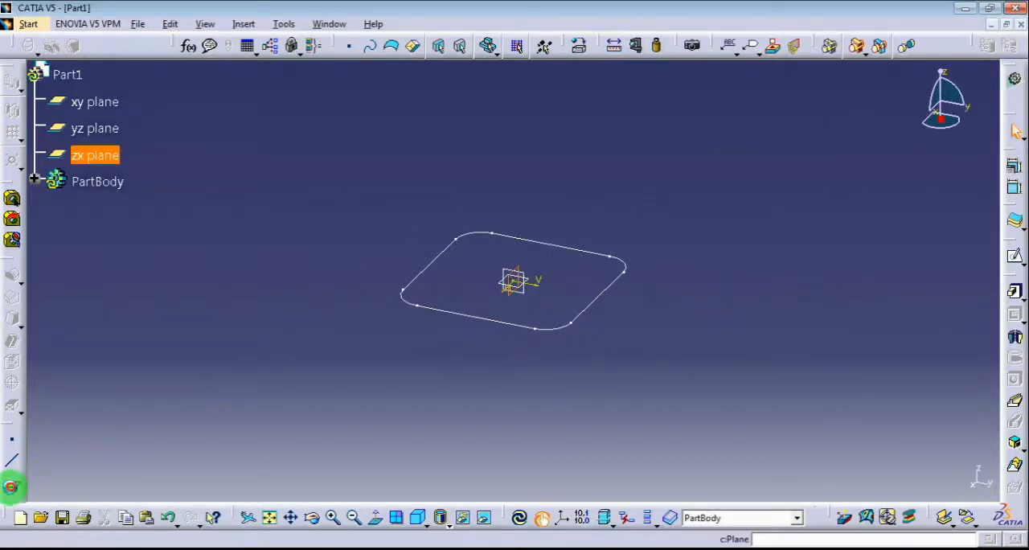
pyautogui.click(11, 486)
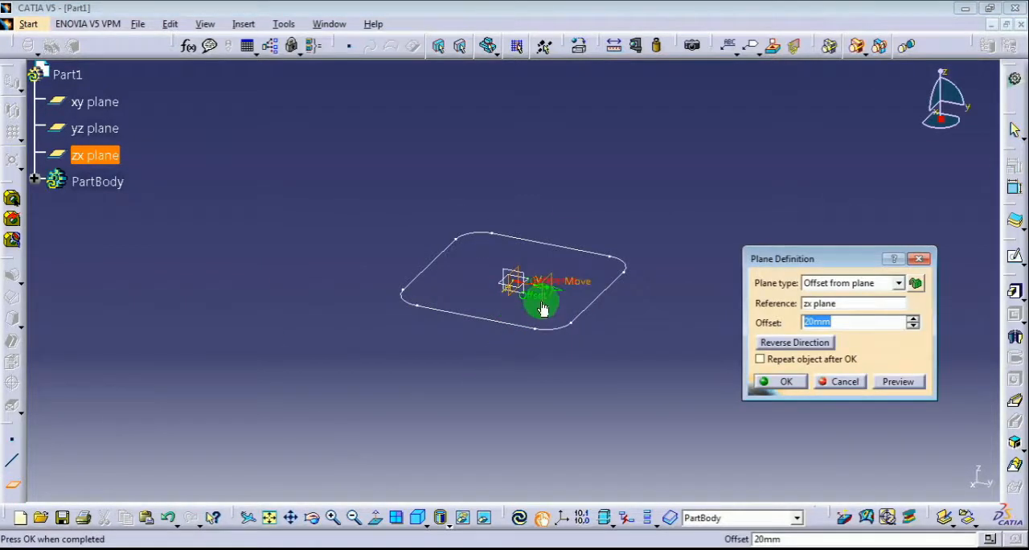
pyautogui.moveTo(536, 305); pyautogui.dragTo(691, 335)
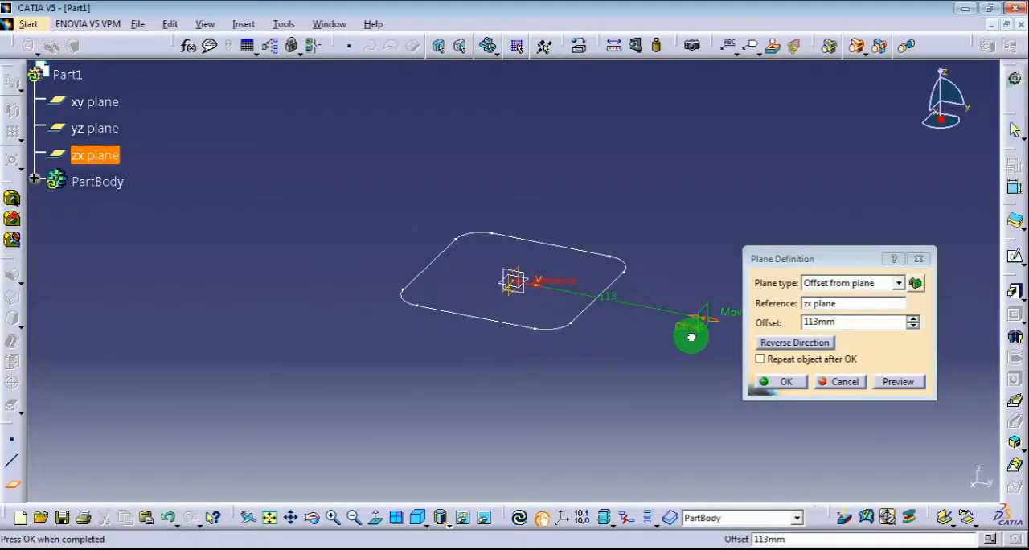
pyautogui.click(810, 323)
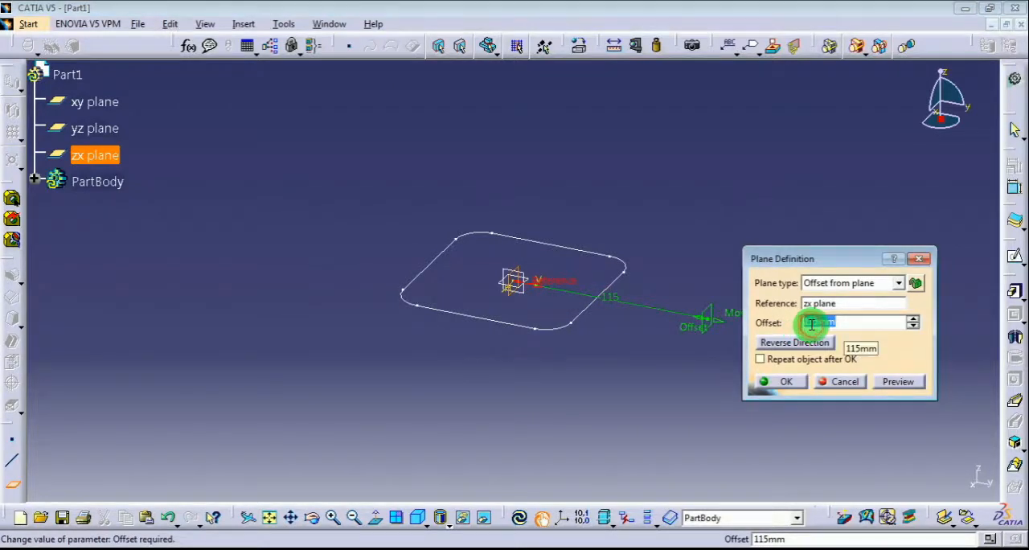
pyautogui.press('Return')
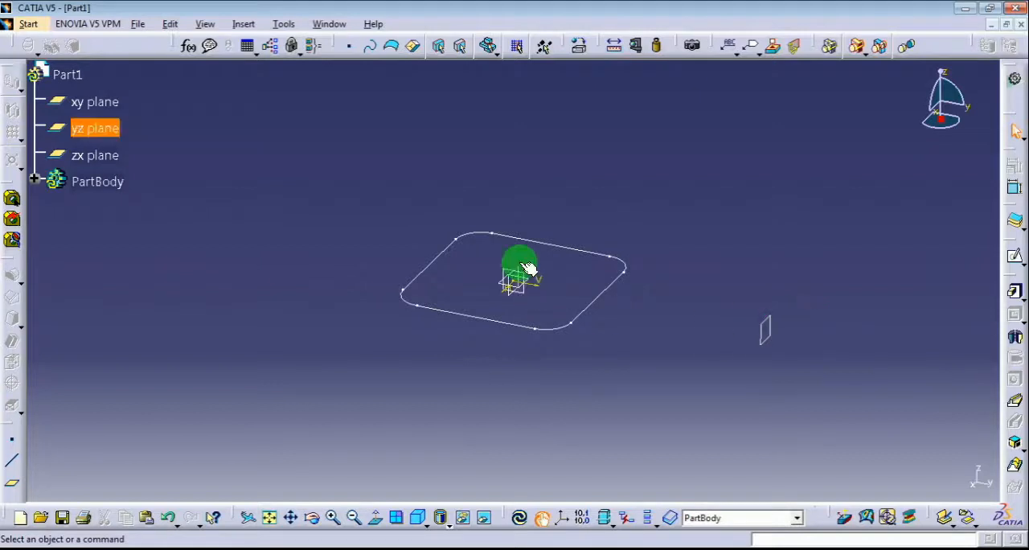
# Edit the reference plane so its offset from the zx plane is 210 mm
pyautogui.click(420, 522)
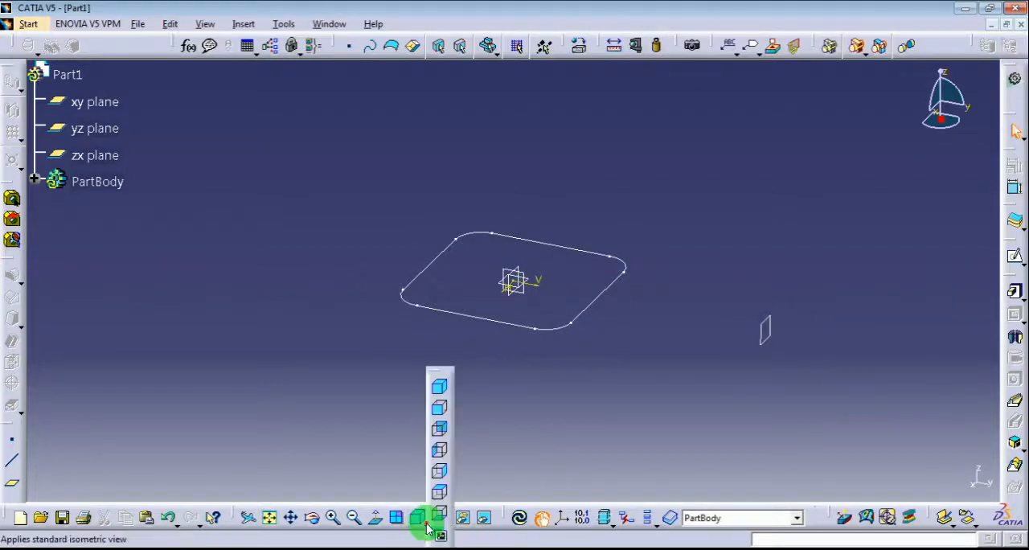
pyautogui.click(442, 475)
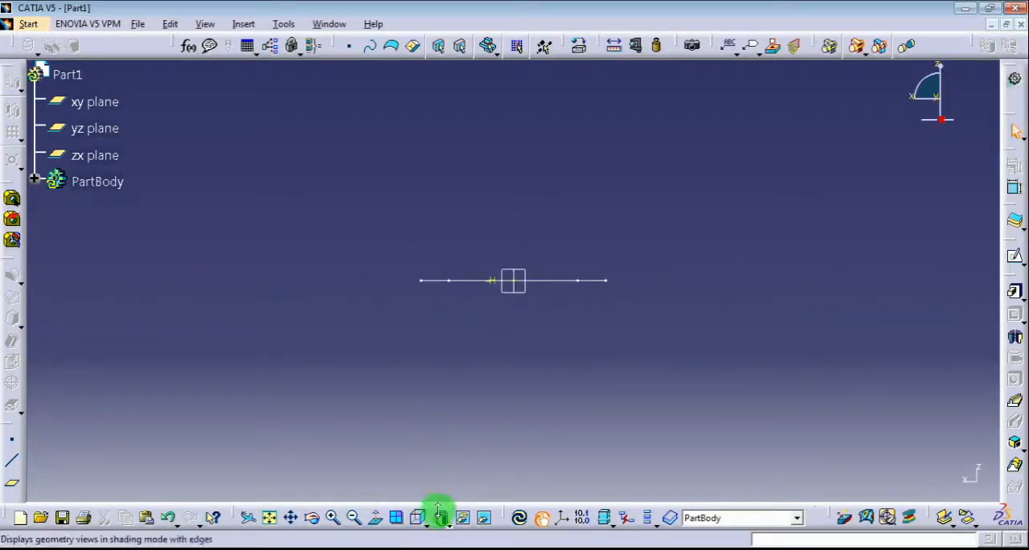
pyautogui.click(430, 521)
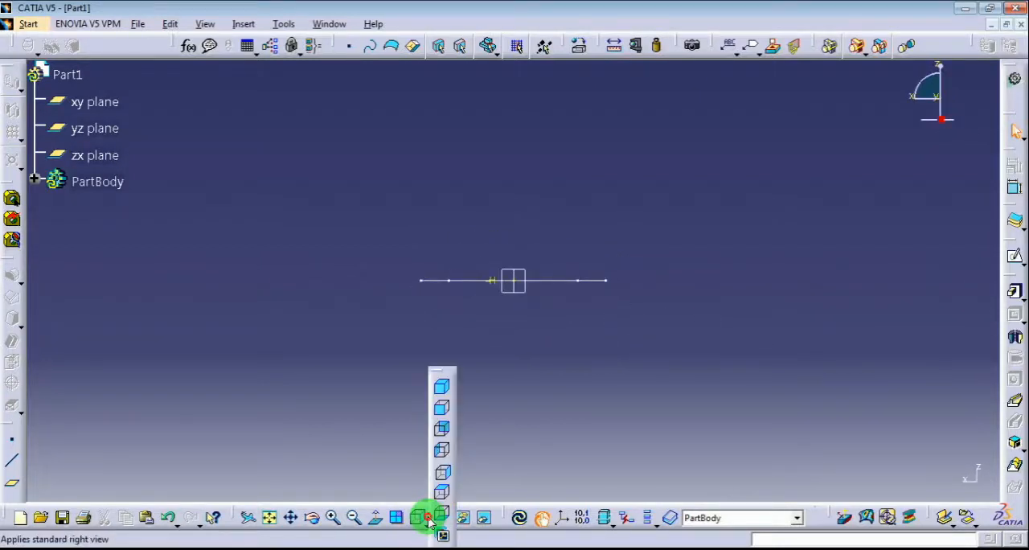
pyautogui.click(443, 411)
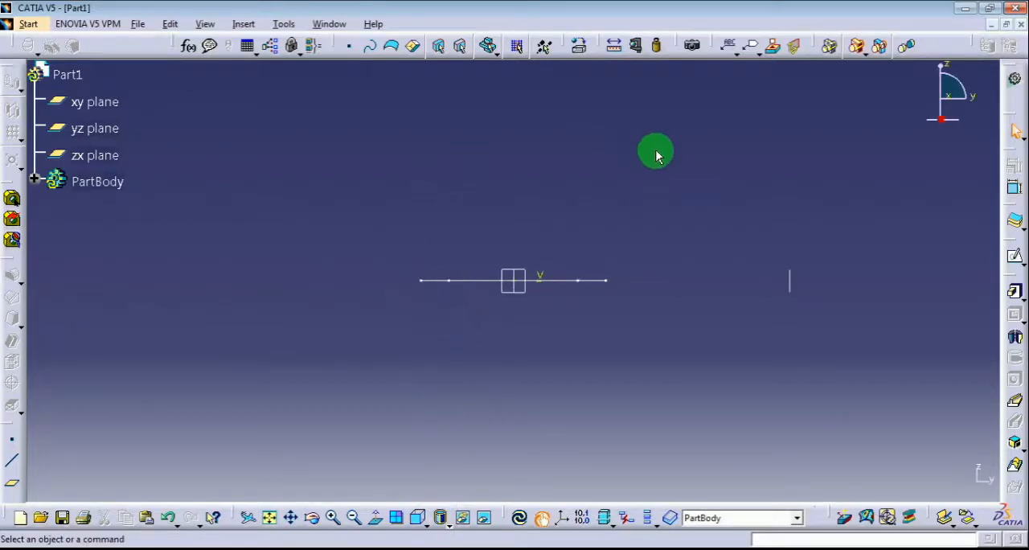
pyautogui.doubleClick(788, 283)
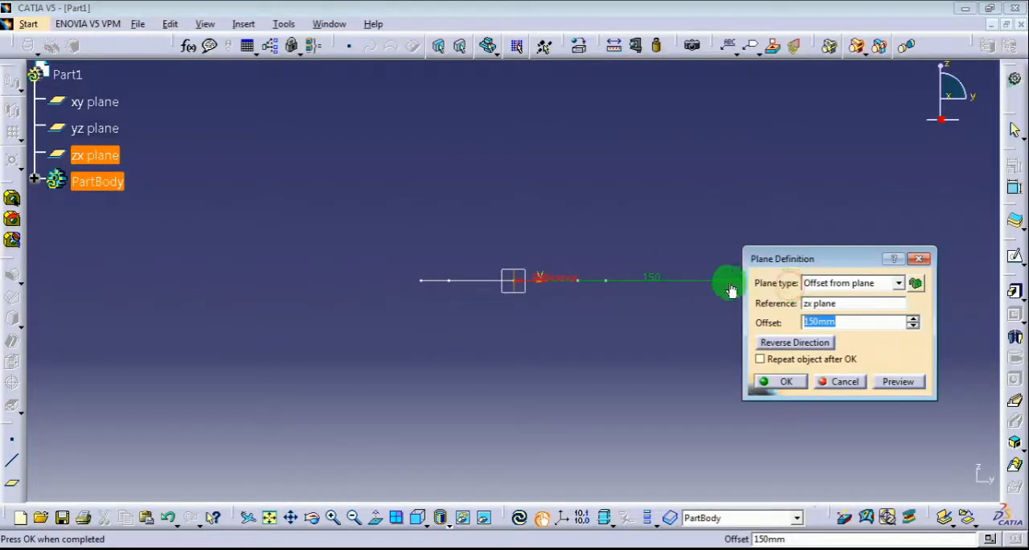
pyautogui.moveTo(792, 259); pyautogui.dragTo(699, 346)
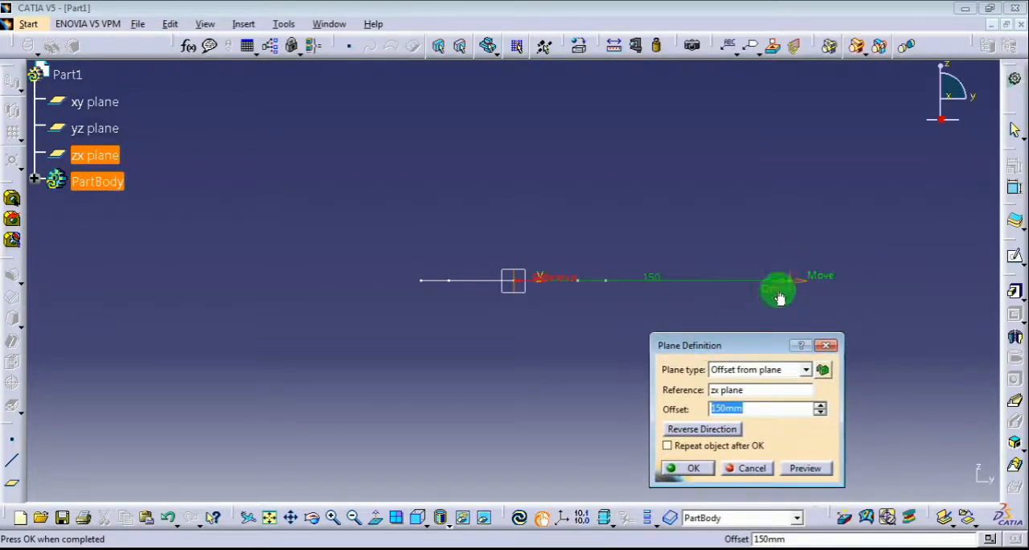
pyautogui.moveTo(790, 288); pyautogui.dragTo(869, 286)
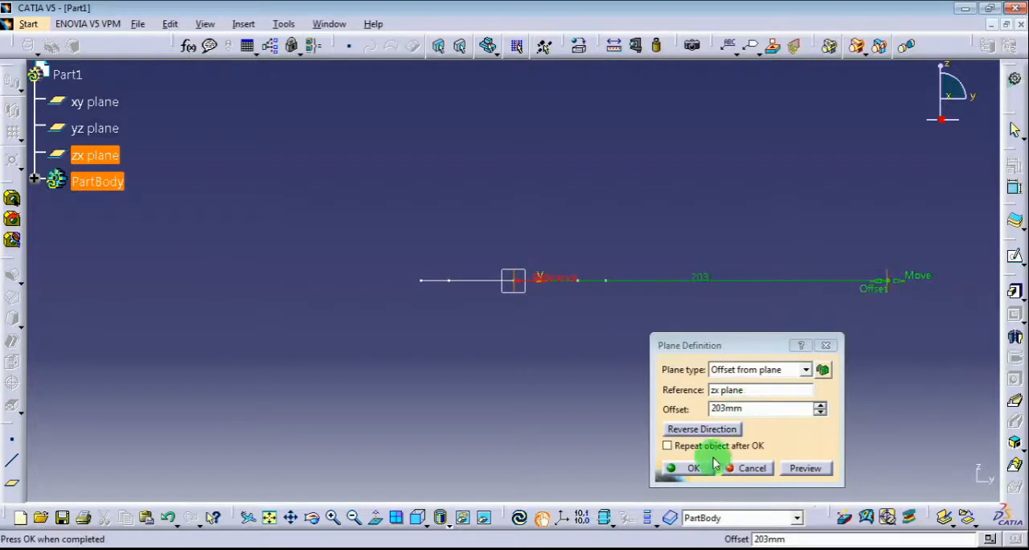
pyautogui.doubleClick(738, 408)
pyautogui.write('2')
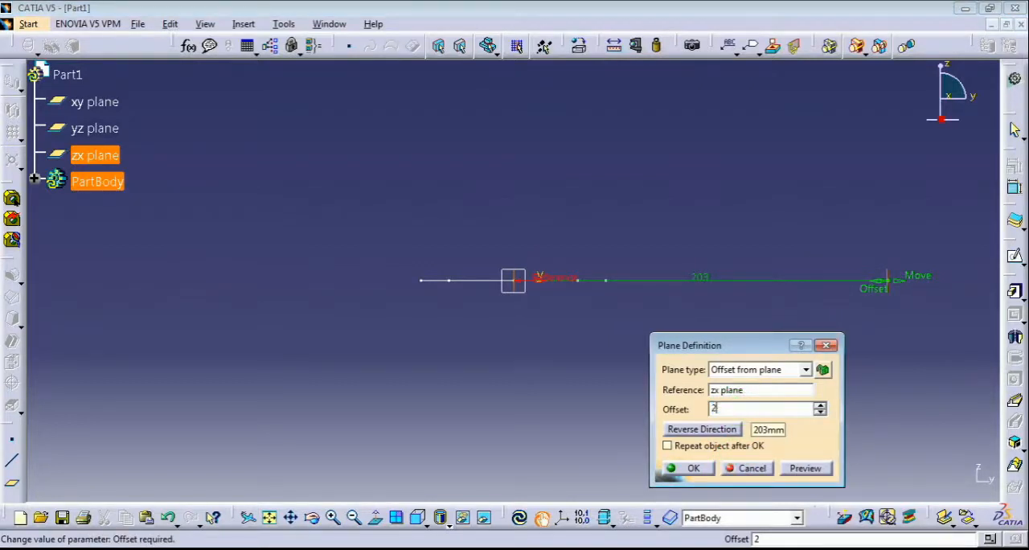
pyautogui.write('10')
pyautogui.press('Return')
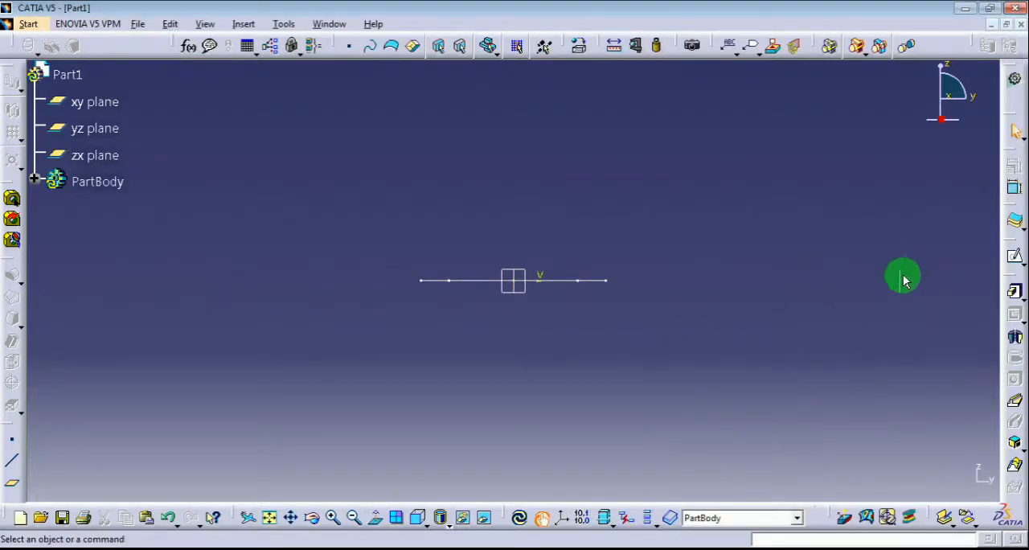
# On the offset plane, sketch a centered rectangle about 43 by 34 mm, centered on the vertical axis about 93 mm above the origin
pyautogui.click(902, 280)
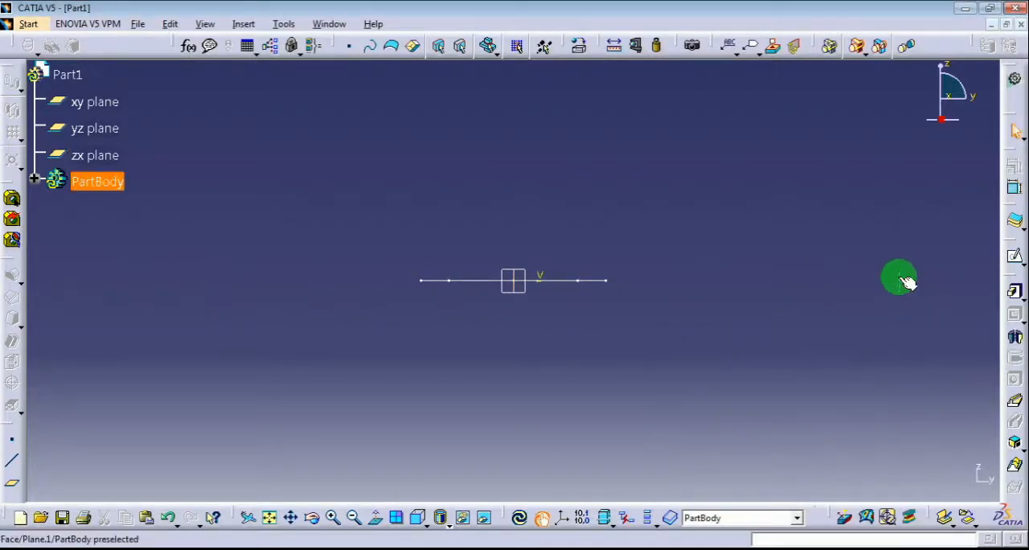
pyautogui.click(1017, 257)
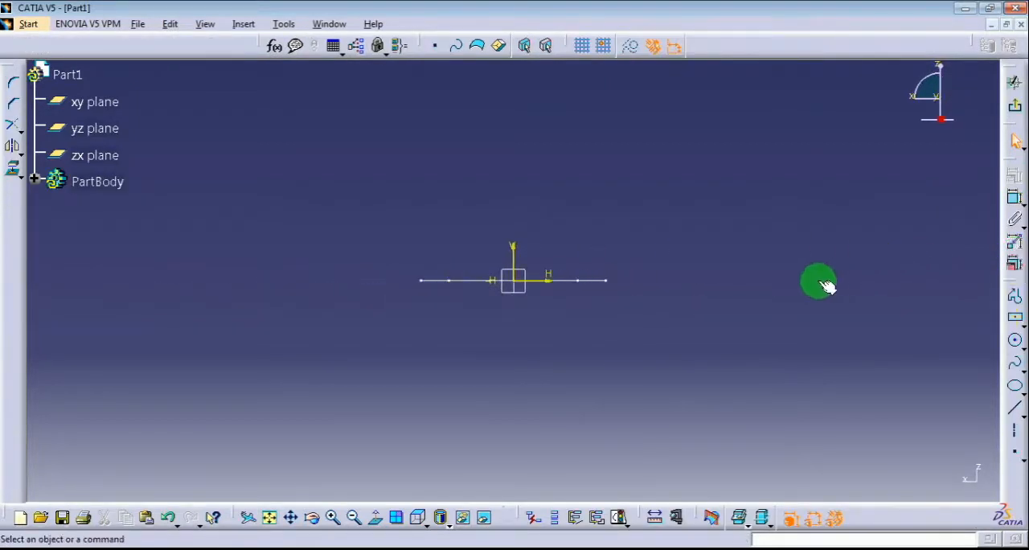
pyautogui.click(1014, 317)
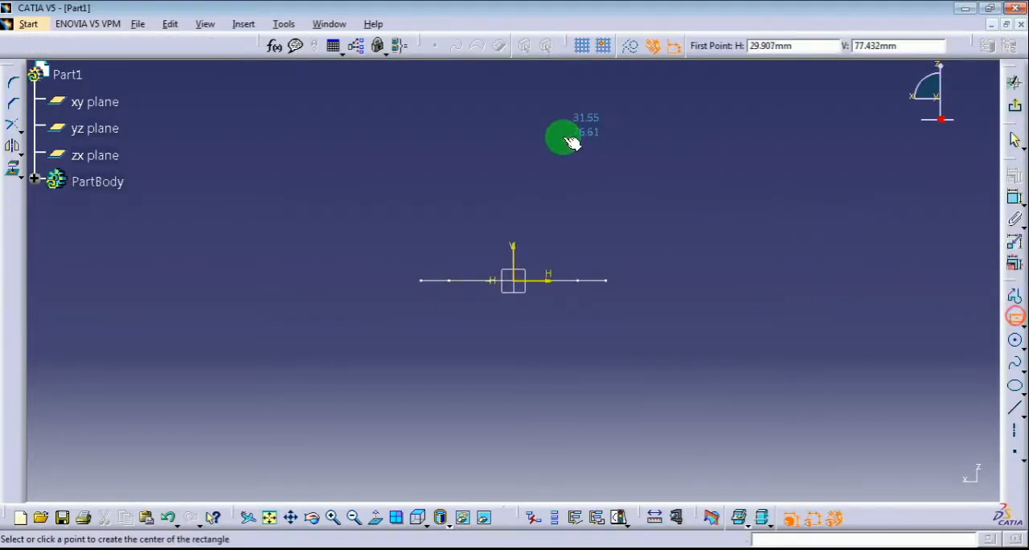
pyautogui.click(514, 105)
pyautogui.click(553, 137)
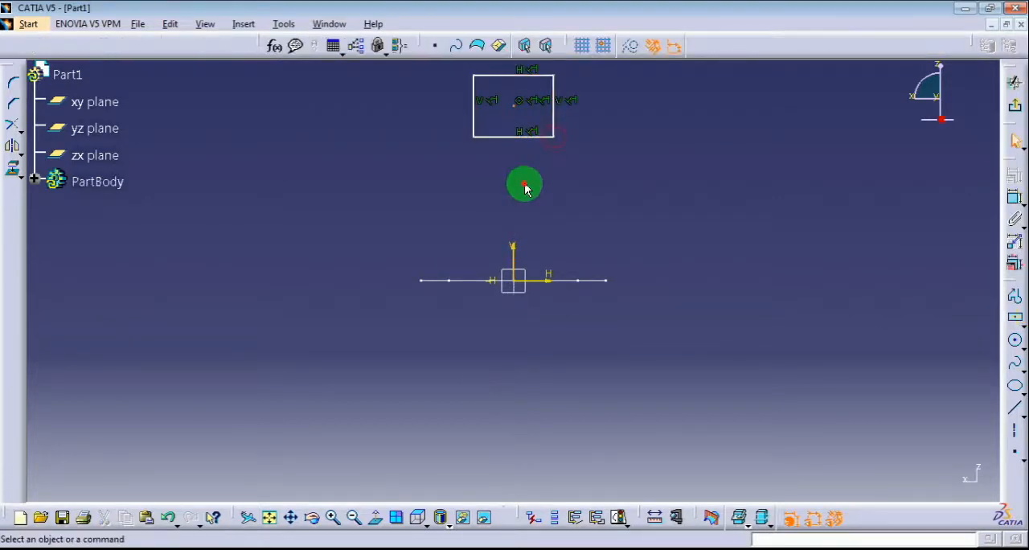
# Dimension the rectangle's width and height and set both to 50 mm
pyautogui.click(1009, 201)
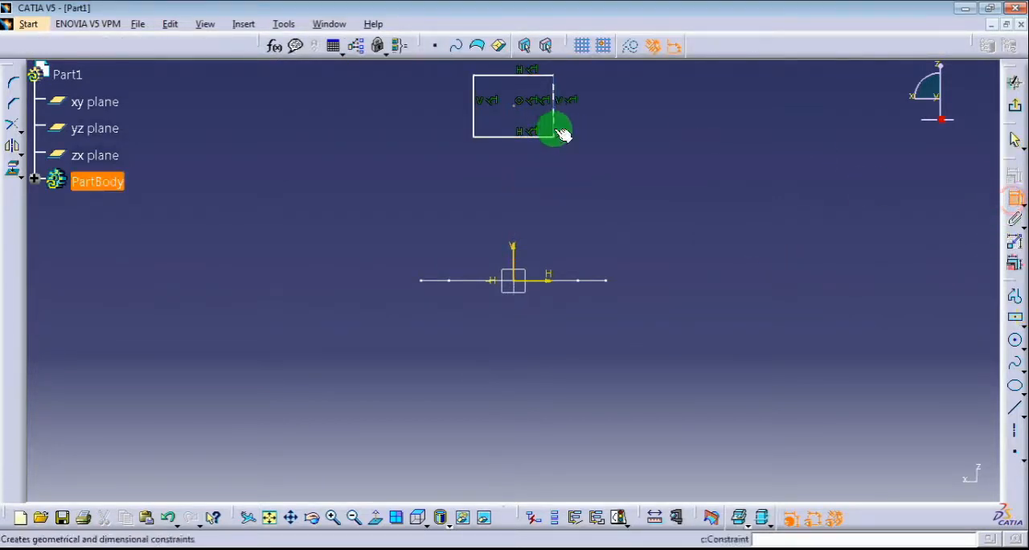
pyautogui.click(554, 122)
pyautogui.click(492, 161)
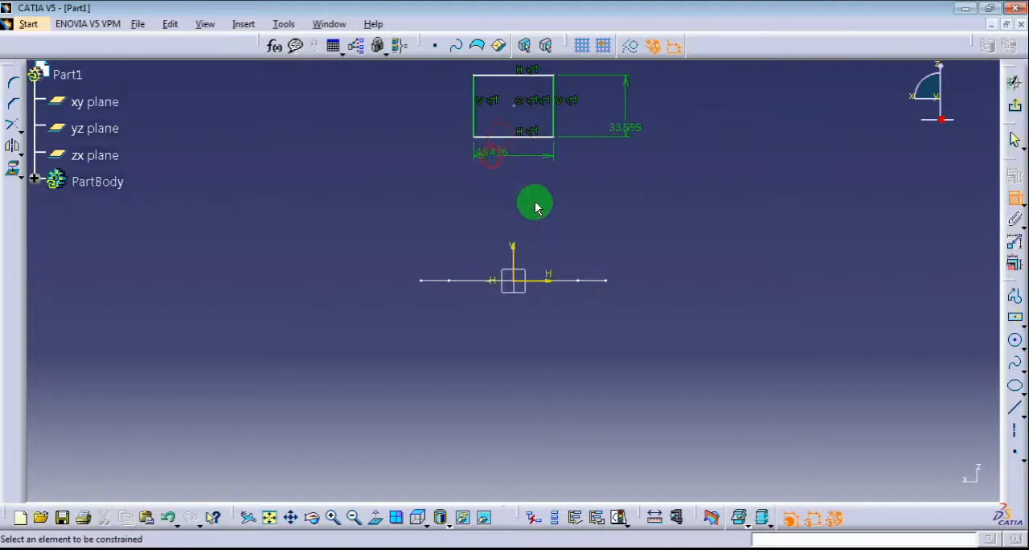
pyautogui.click(1012, 262)
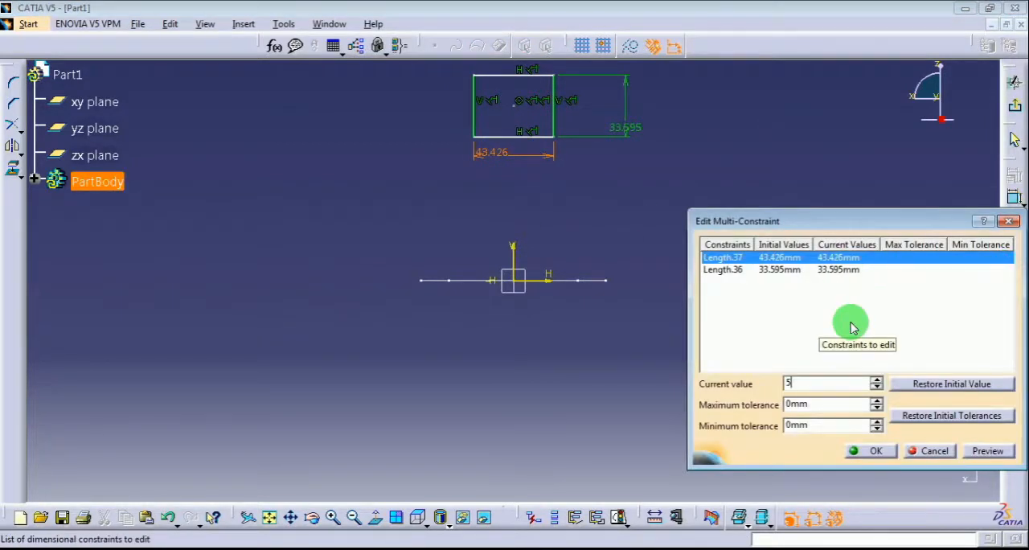
pyautogui.click(834, 270)
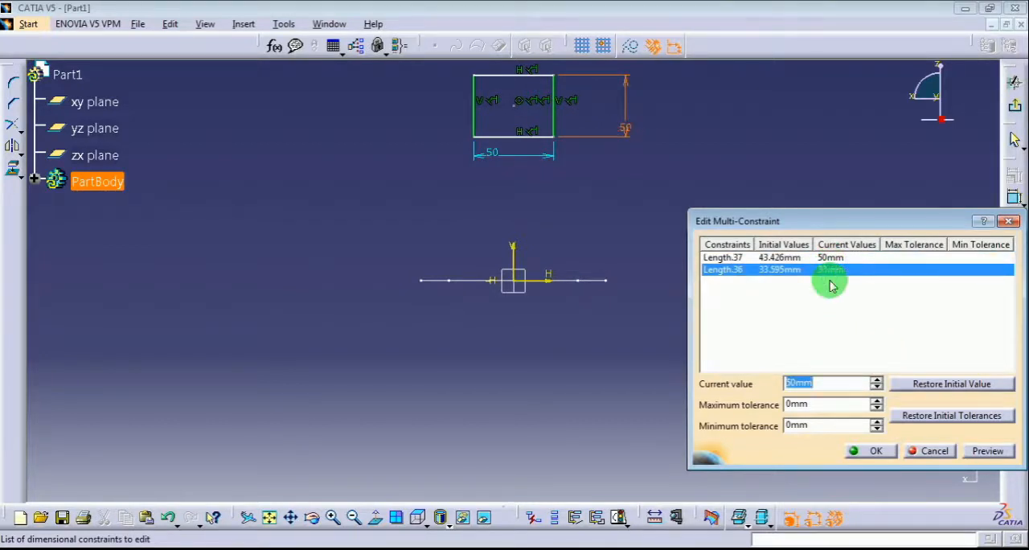
pyautogui.click(984, 450)
pyautogui.click(875, 450)
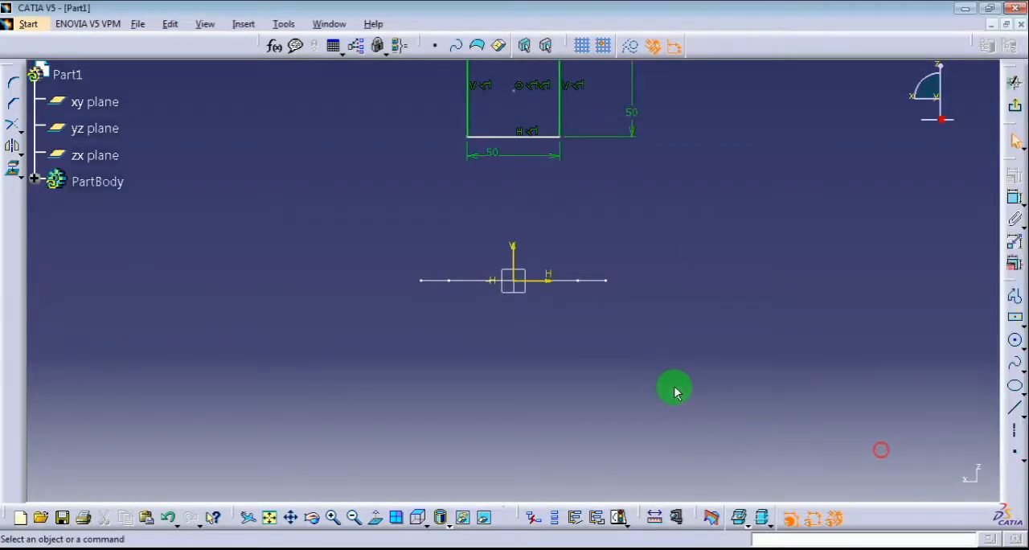
# Dimension the square's center point from the horizontal axis and set the distance to 80 mm
pyautogui.click(1015, 197)
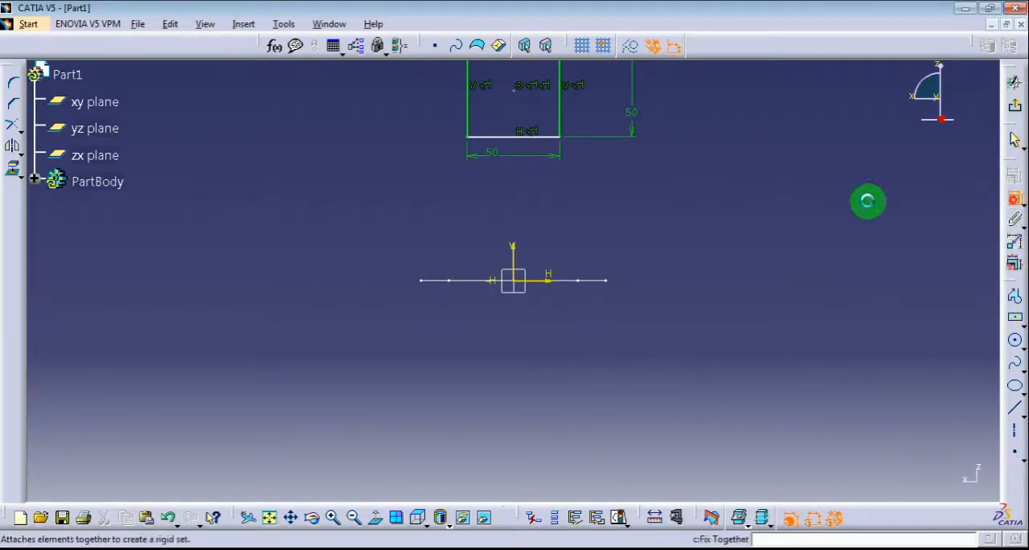
pyautogui.click(516, 95)
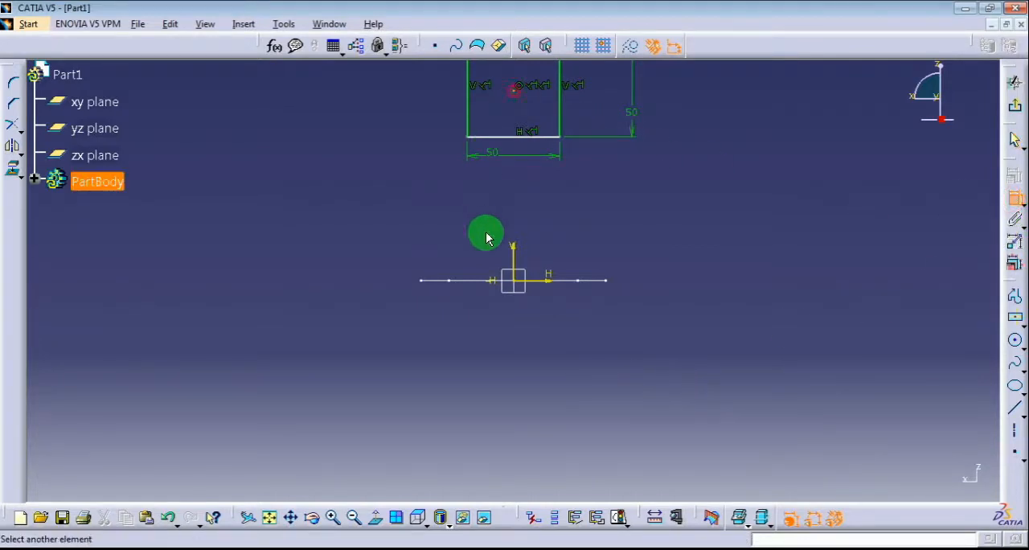
pyautogui.click(535, 280)
pyautogui.click(373, 223)
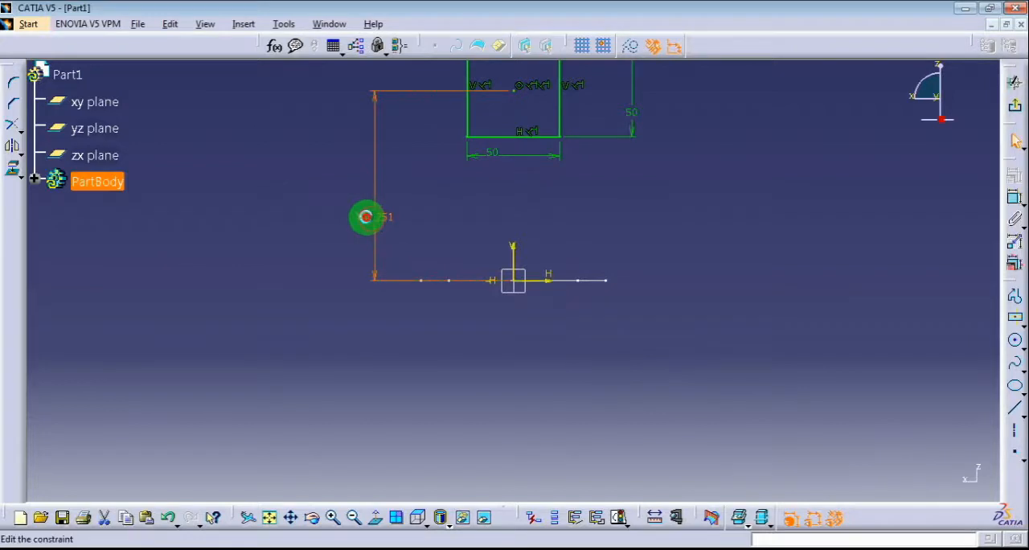
pyautogui.doubleClick(367, 223)
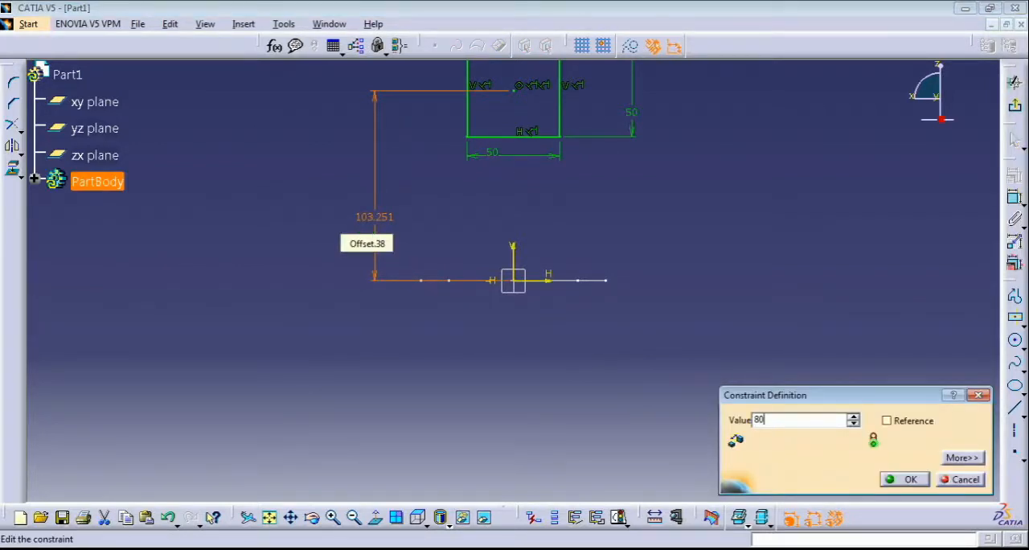
pyautogui.press('Return')
pyautogui.click(368, 224)
pyautogui.click(321, 219)
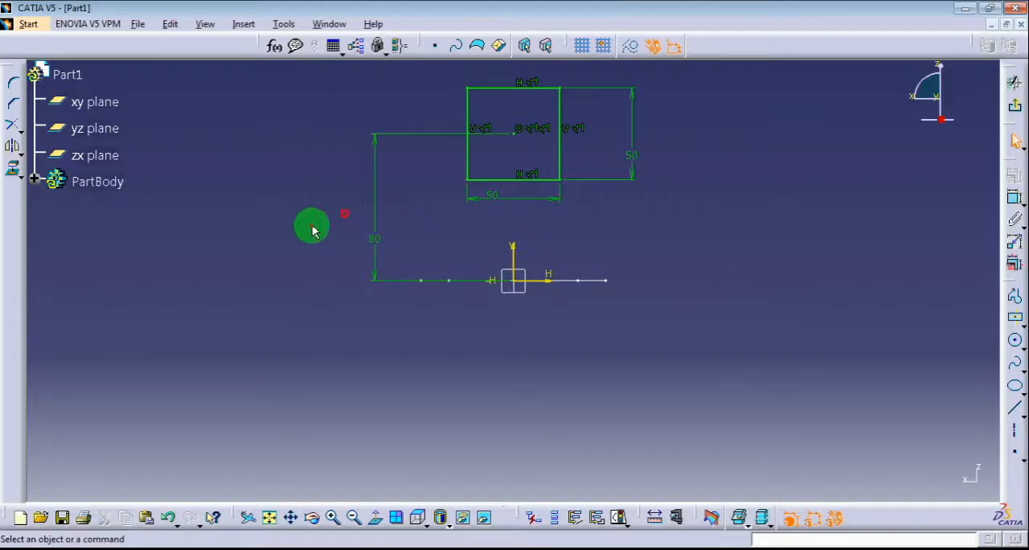
# Round the square's lower-left corner to about 14.5 mm radius and its lower-right corner to about 13 mm, converting the length constraint into a distance
pyautogui.click(16, 84)
pyautogui.click(468, 180)
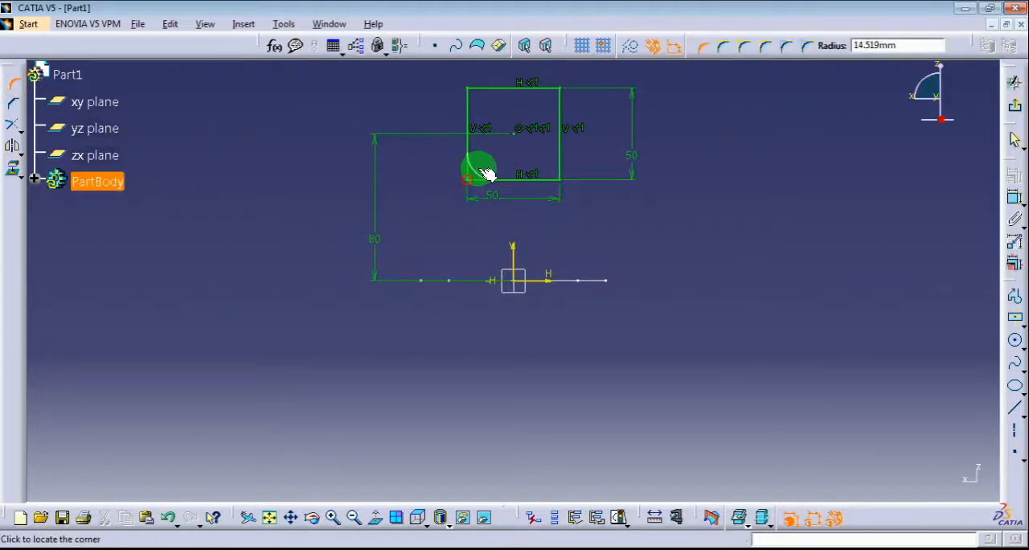
pyautogui.click(483, 174)
pyautogui.click(542, 324)
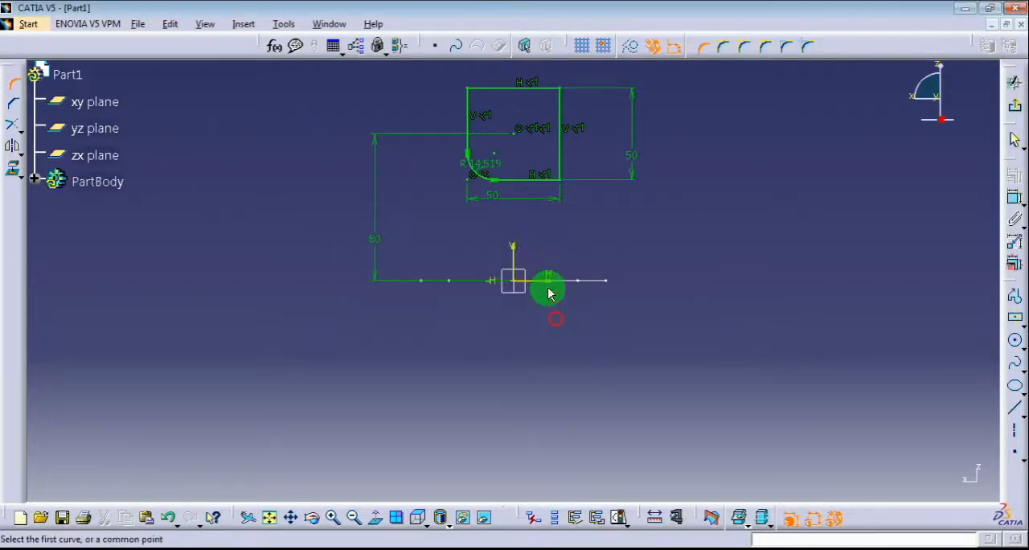
pyautogui.click(561, 181)
pyautogui.click(550, 171)
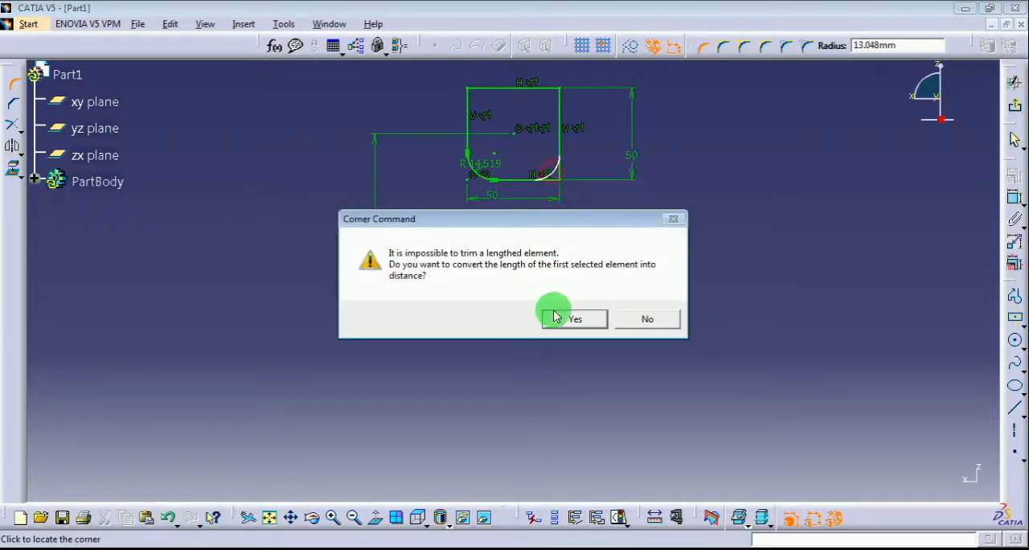
pyautogui.click(570, 314)
# Round the square's upper-right corner to about 13 mm radius and its upper-left corner to about 16 mm
pyautogui.click(562, 89)
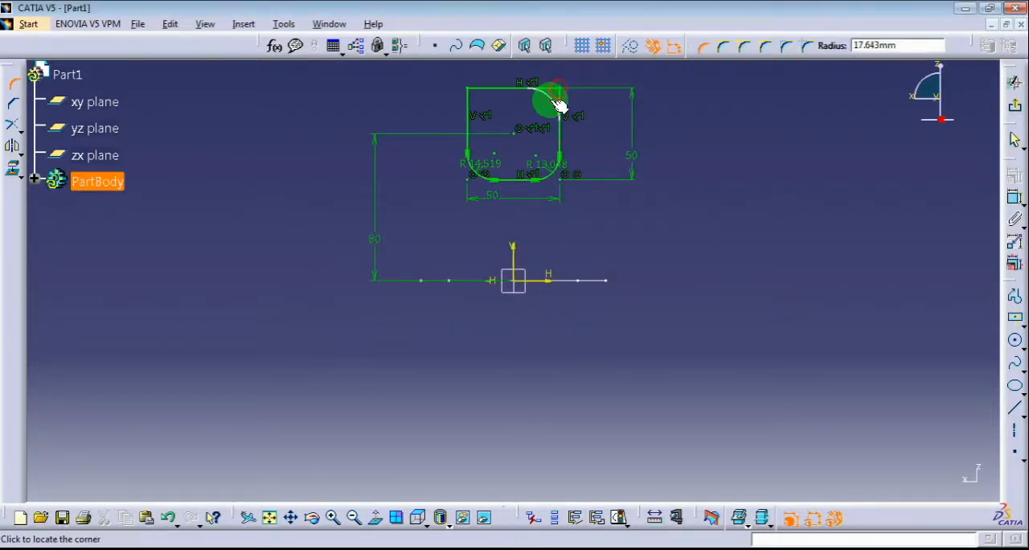
pyautogui.click(551, 94)
pyautogui.click(476, 93)
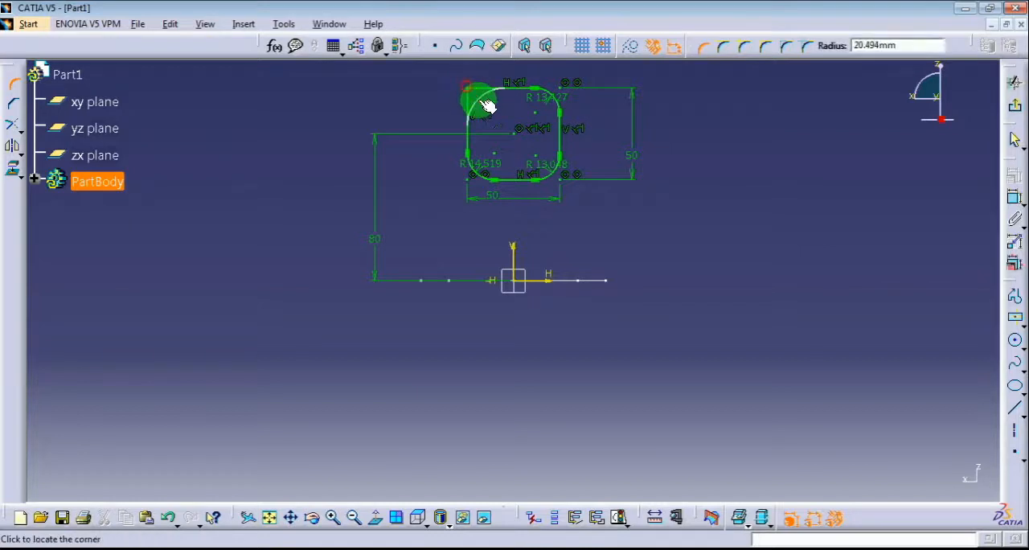
pyautogui.click(483, 98)
pyautogui.click(11, 84)
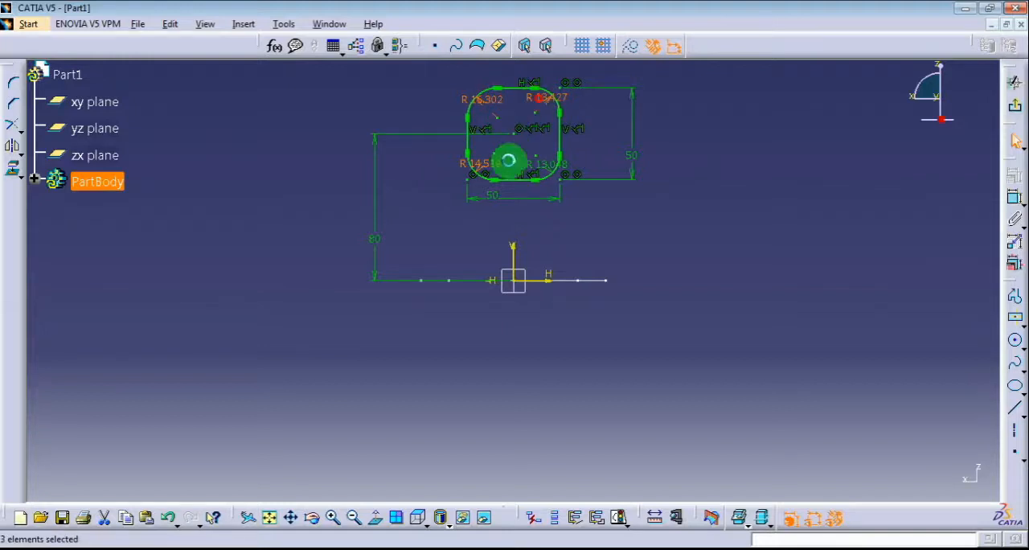
# Link the small square's four corner radii as equivalent dimensions with a common value of 8 mm
pyautogui.click(554, 166)
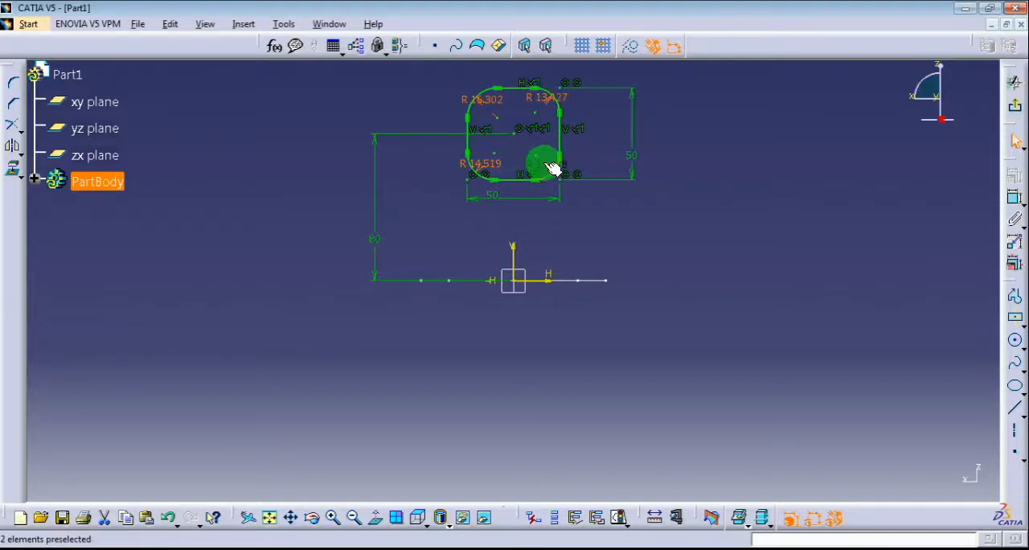
pyautogui.rightClick(554, 167)
pyautogui.moveTo(652, 402)
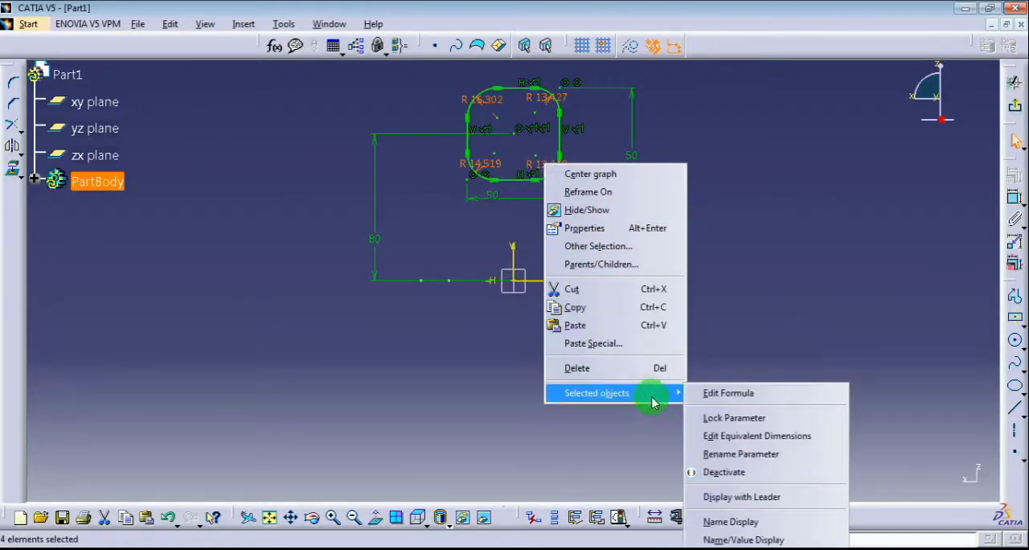
pyautogui.click(808, 435)
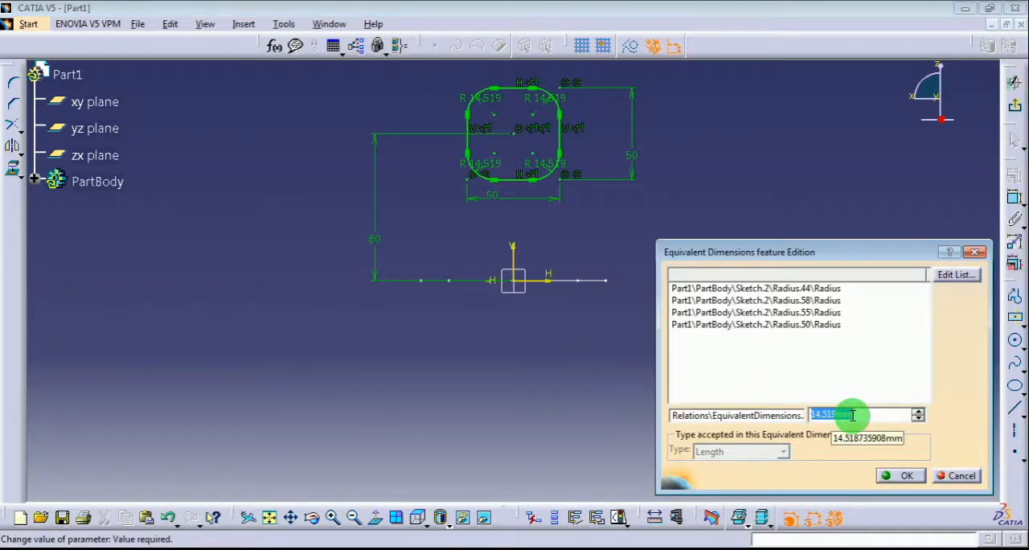
pyautogui.press('Return')
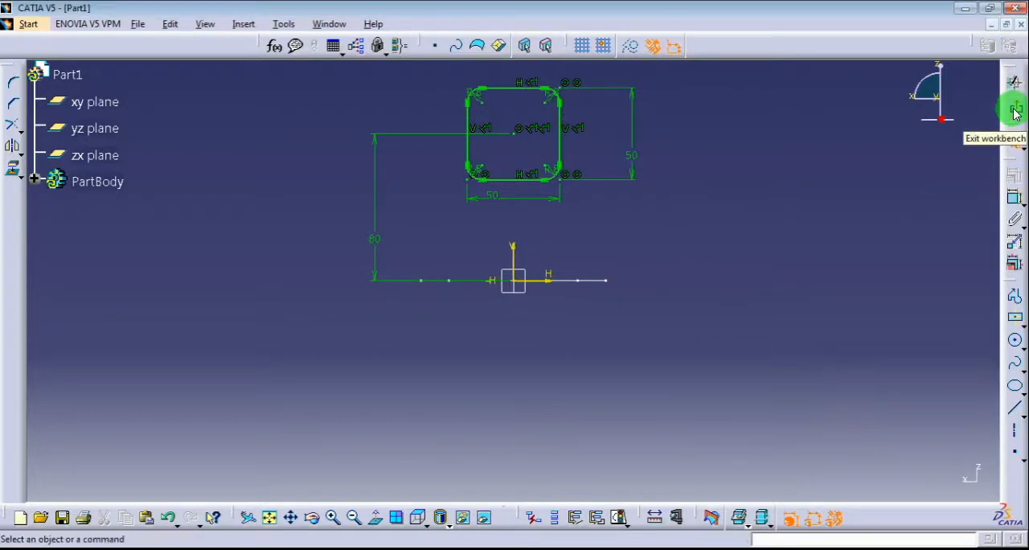
# Exit the sketch and expand the PartBody in the specification tree to show its features
pyautogui.click(1013, 106)
pyautogui.click(786, 359)
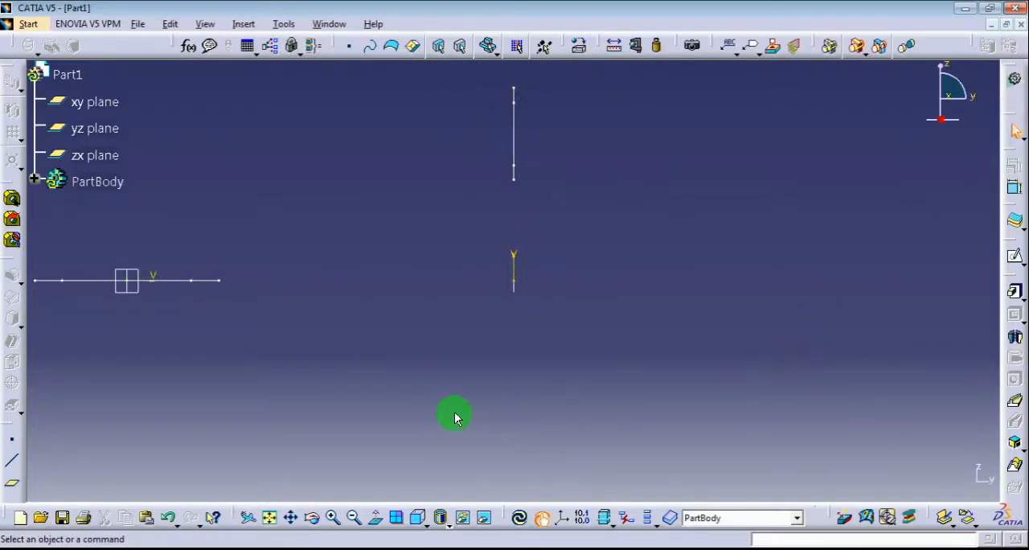
pyautogui.click(35, 183)
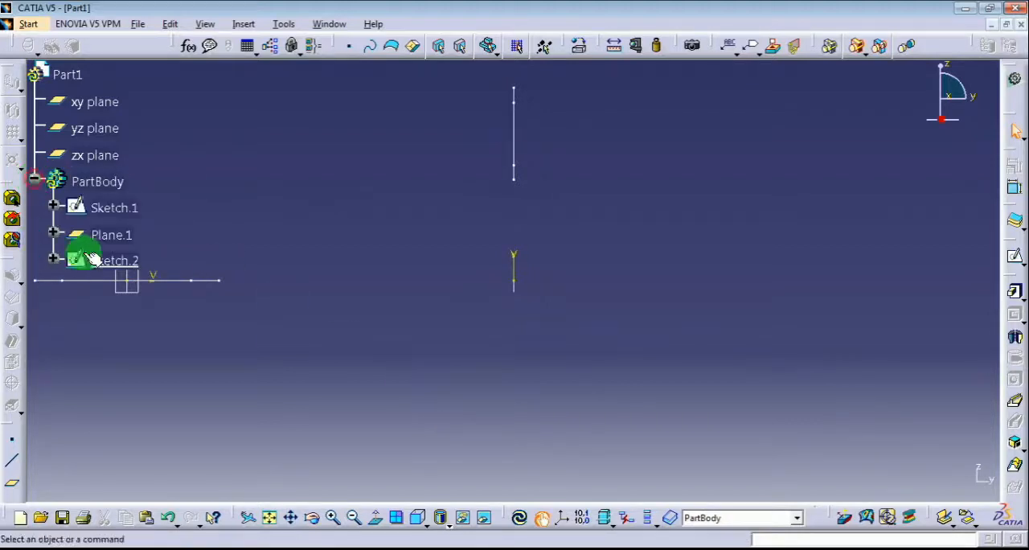
# Start a new sketch on the yz plane
pyautogui.click(324, 244)
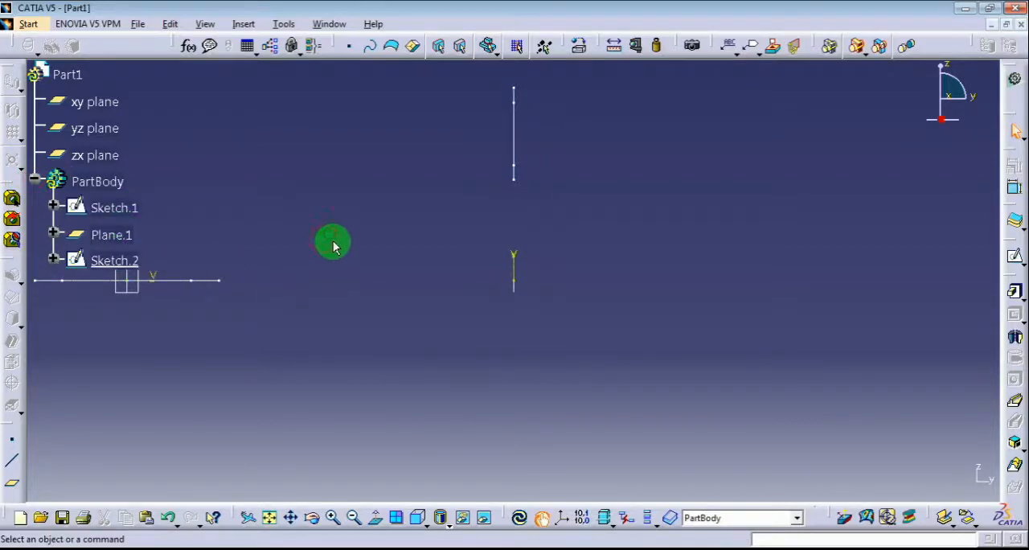
pyautogui.click(269, 517)
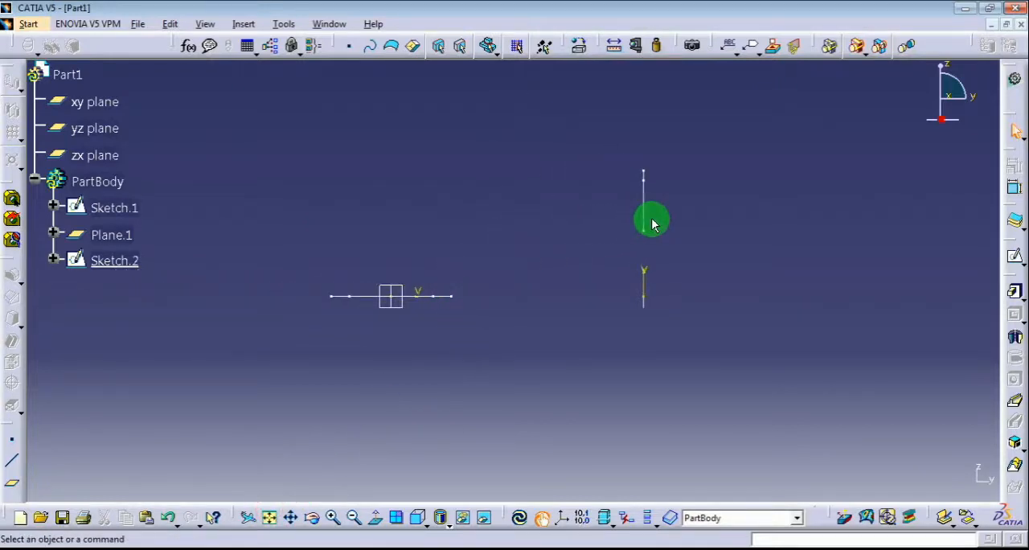
pyautogui.click(1014, 256)
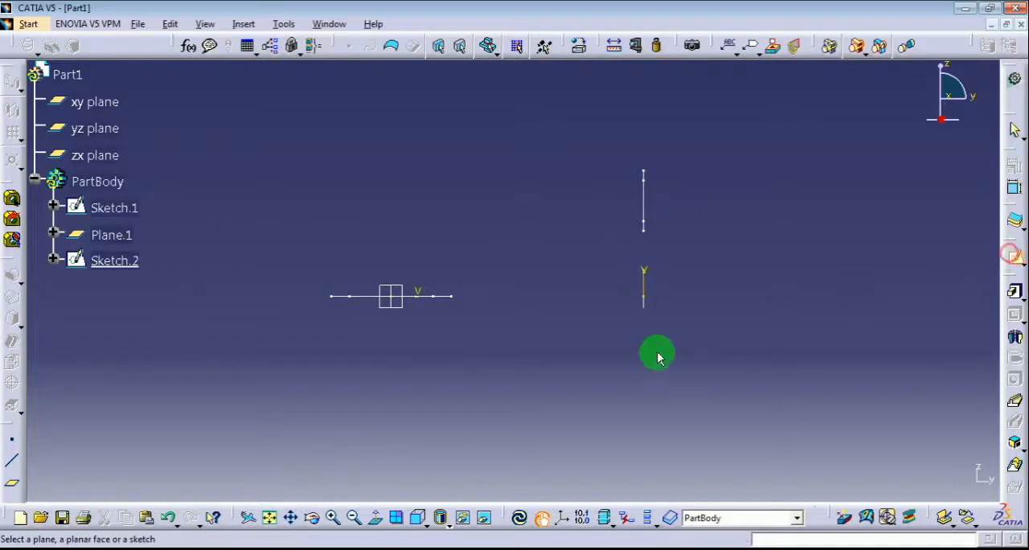
pyautogui.click(401, 308)
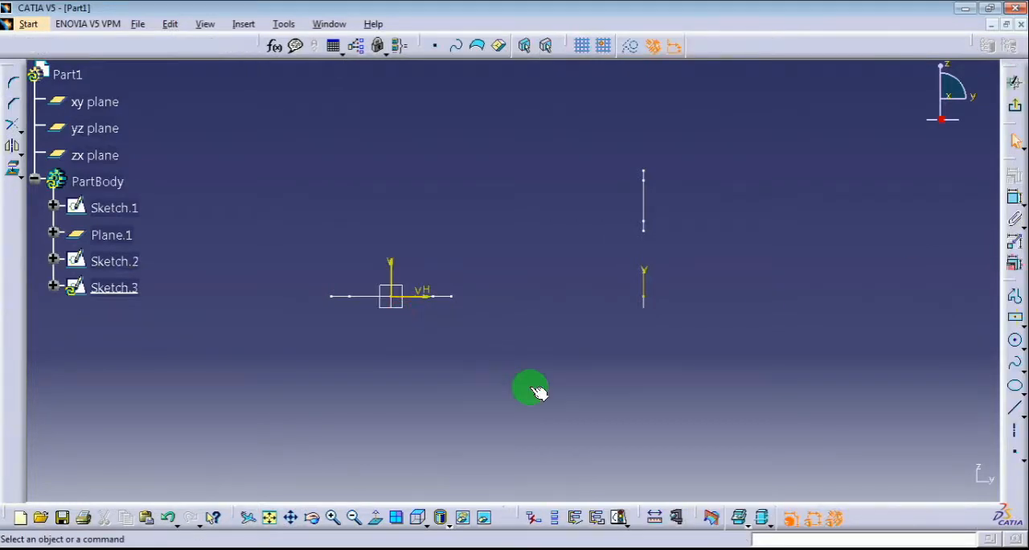
# Project the large profile's outer corner edge, farthest from the small profile, and the small profile's upper corner edge onto the sketch plane
pyautogui.click(13, 169)
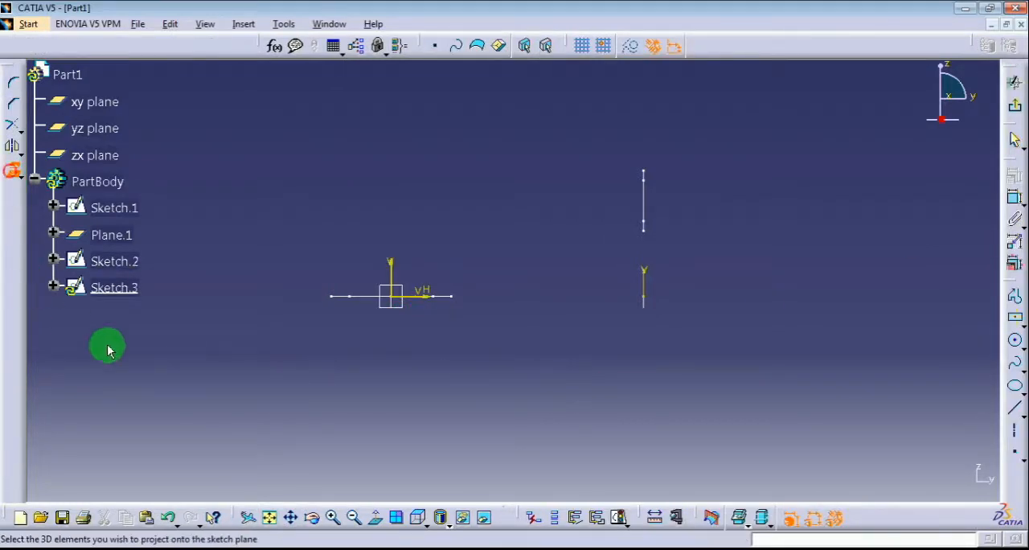
pyautogui.click(338, 297)
pyautogui.click(393, 353)
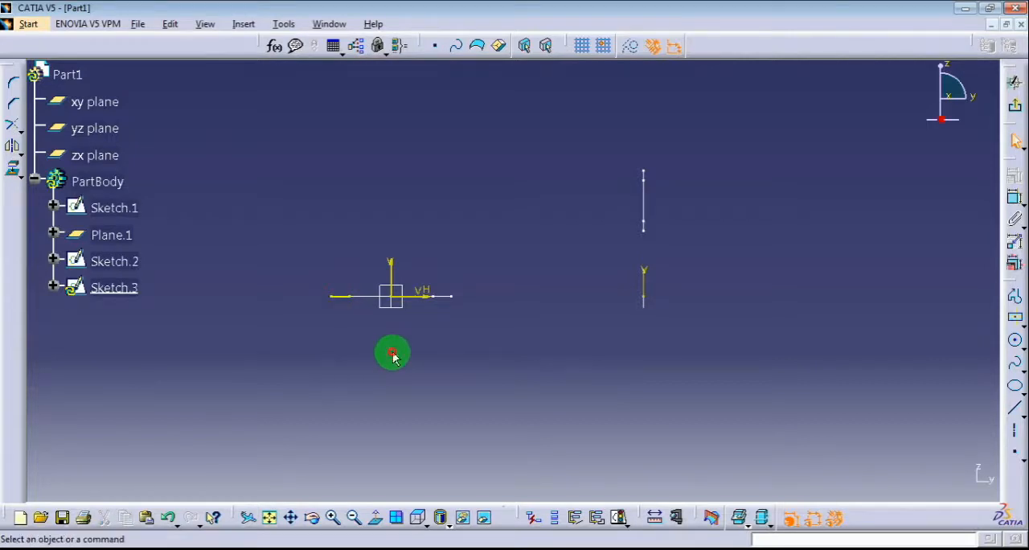
pyautogui.click(13, 169)
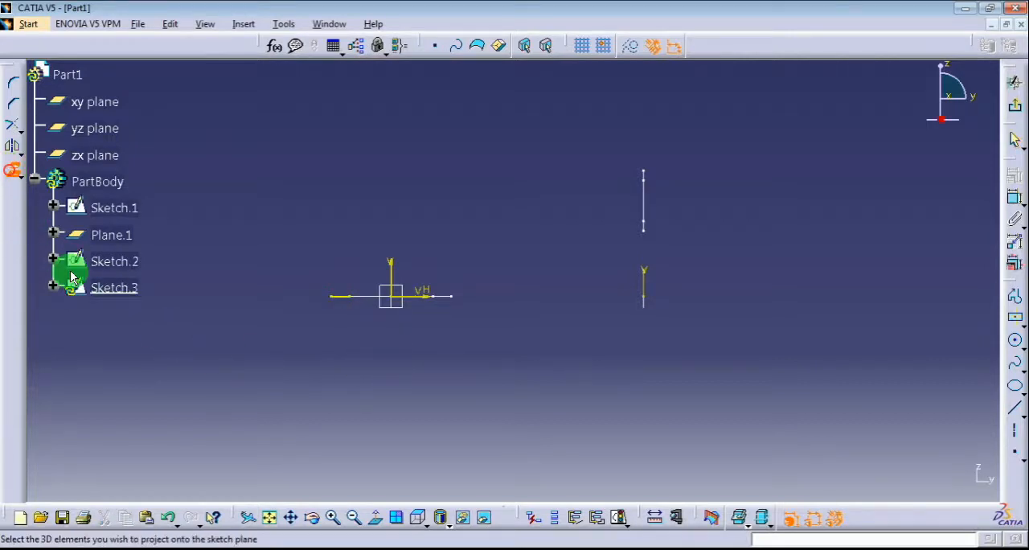
pyautogui.click(651, 178)
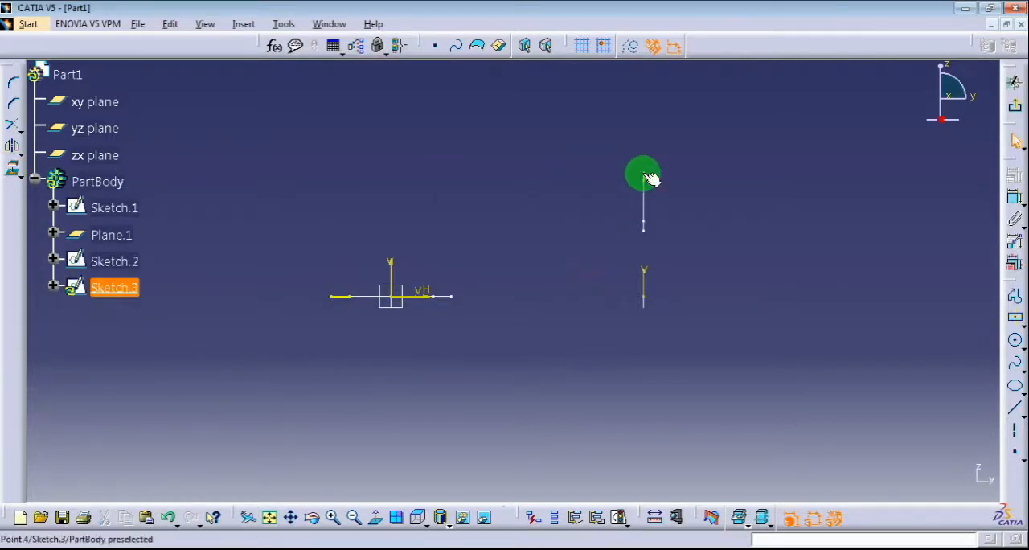
pyautogui.click(524, 246)
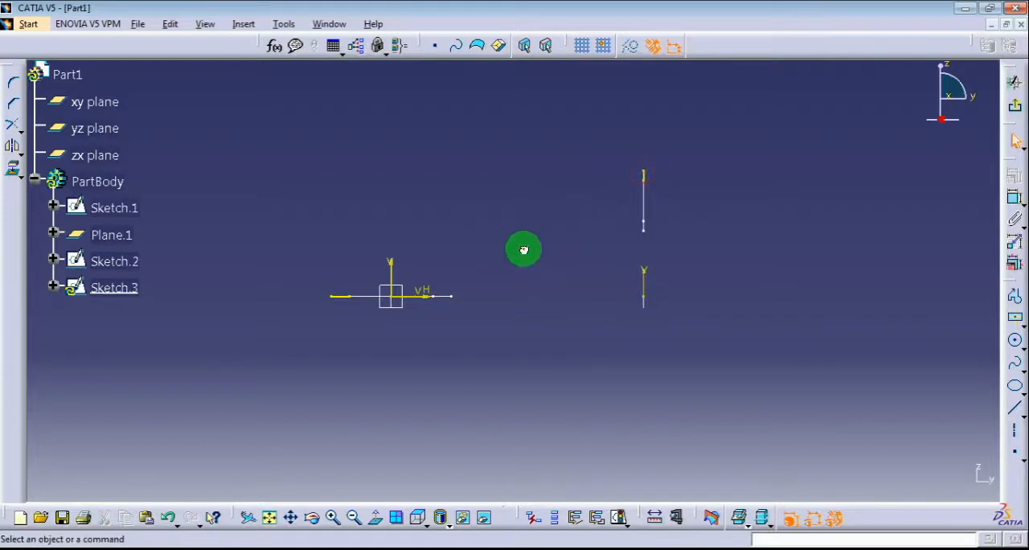
# Convert the two projected corner edges into construction elements
pyautogui.click(644, 176)
pyautogui.keyDown('ctrl'); pyautogui.click(339, 307); pyautogui.keyUp('ctrl')
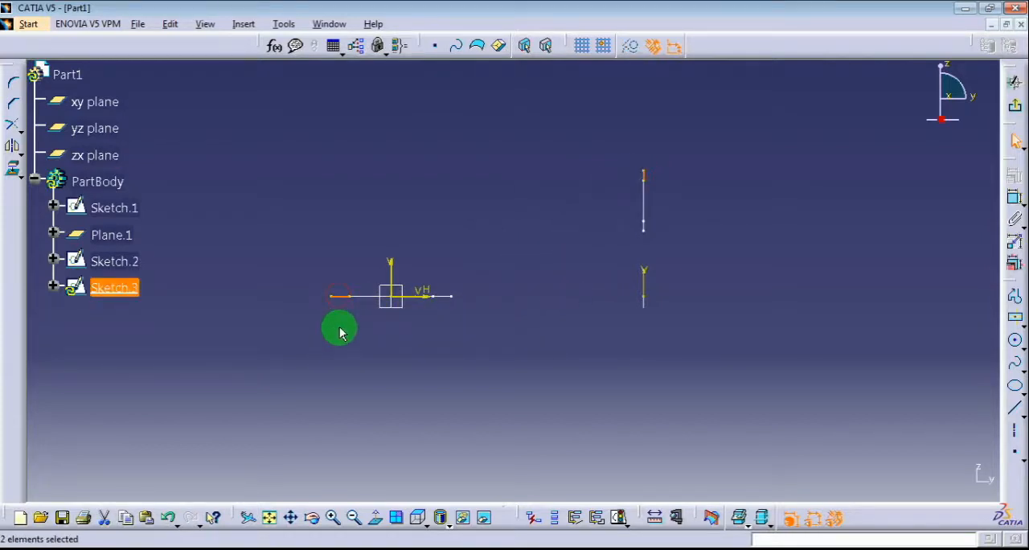
pyautogui.click(629, 45)
pyautogui.click(561, 187)
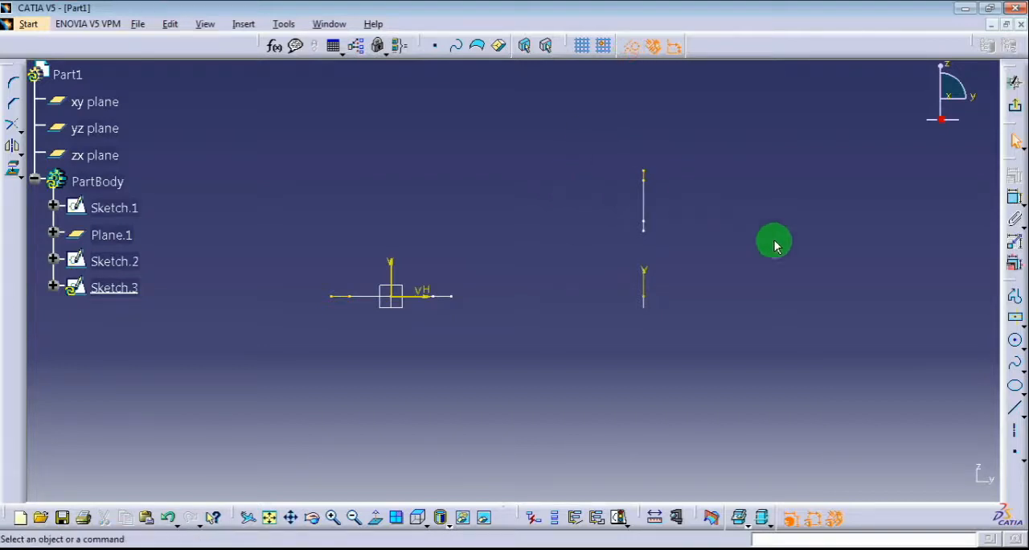
# Draw a standard arc of about 92 mm radius from the large profile's outer end, curving up and over toward the small profile
pyautogui.click(1017, 344)
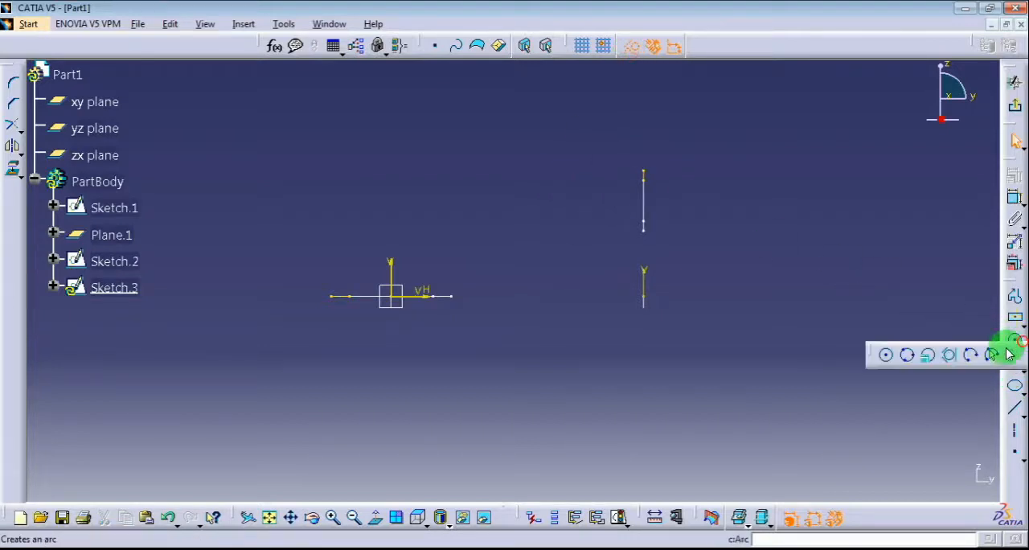
pyautogui.click(1015, 358)
pyautogui.click(414, 224)
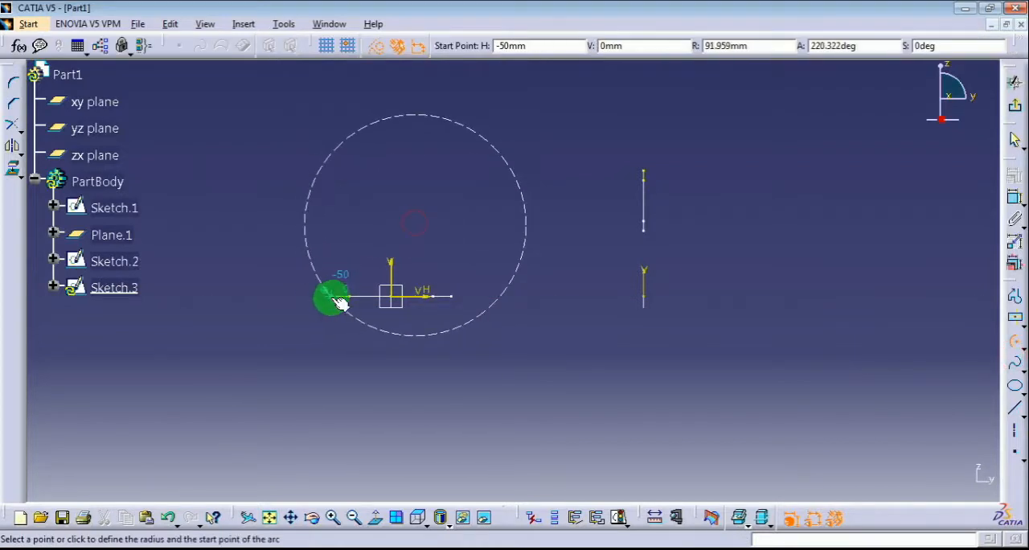
pyautogui.click(378, 50)
pyautogui.click(333, 297)
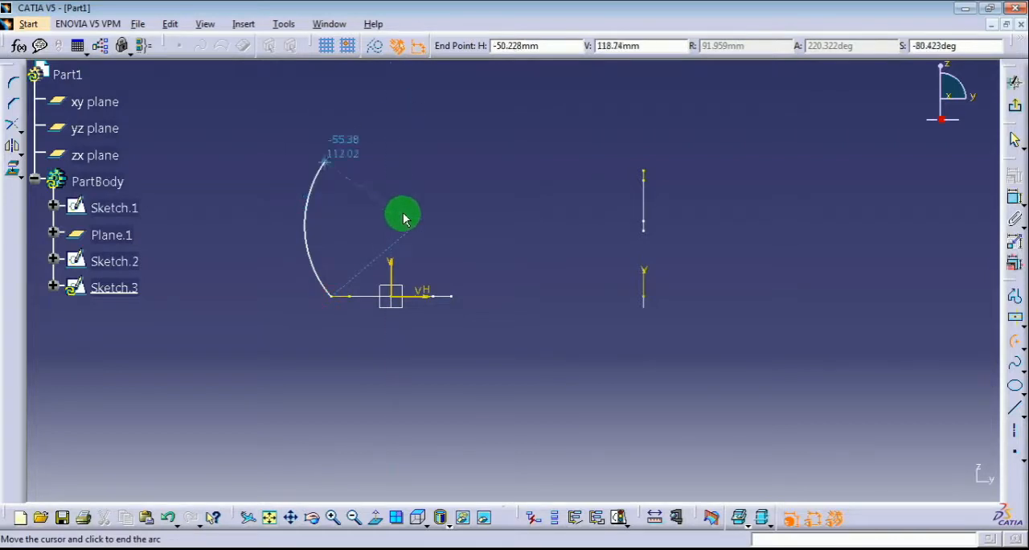
pyautogui.click(438, 215)
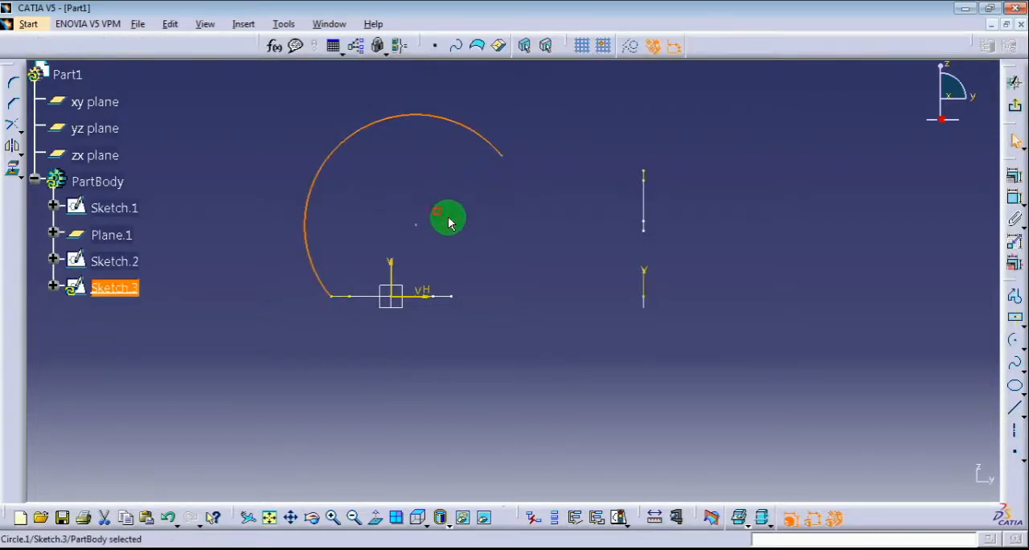
pyautogui.click(501, 220)
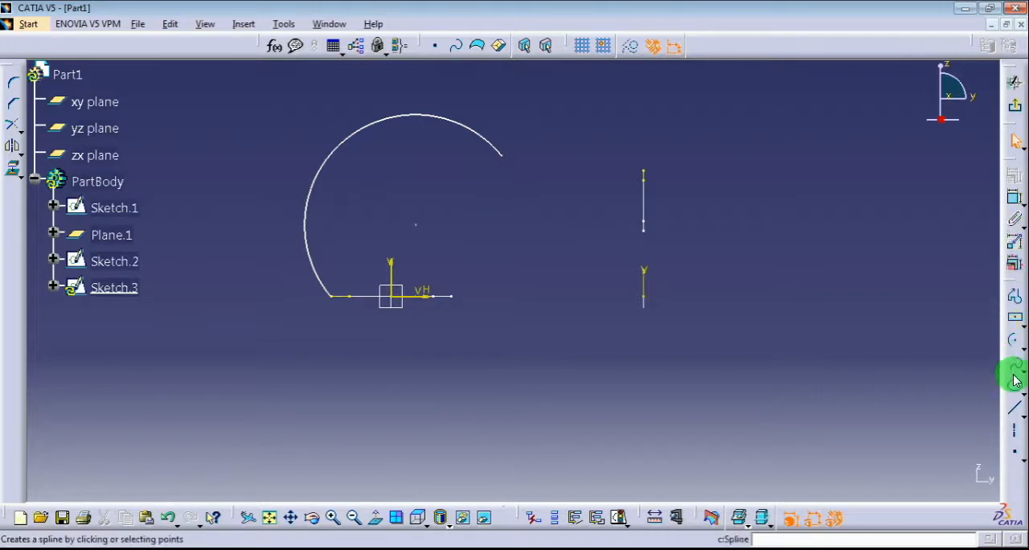
# Draw a line from the small profile's upper end to the arc's free end and make the arc and line tangent
pyautogui.click(1015, 407)
pyautogui.click(646, 171)
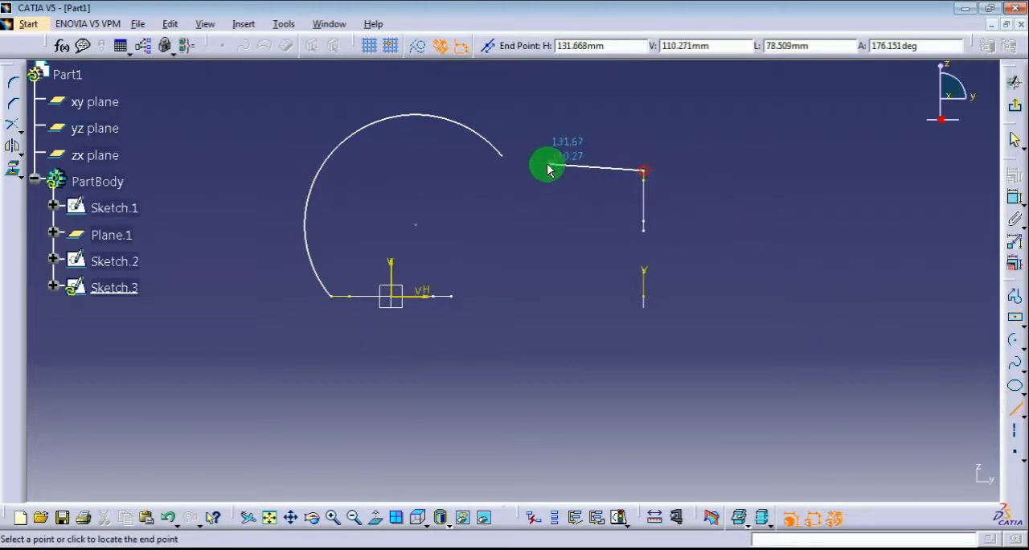
pyautogui.click(501, 155)
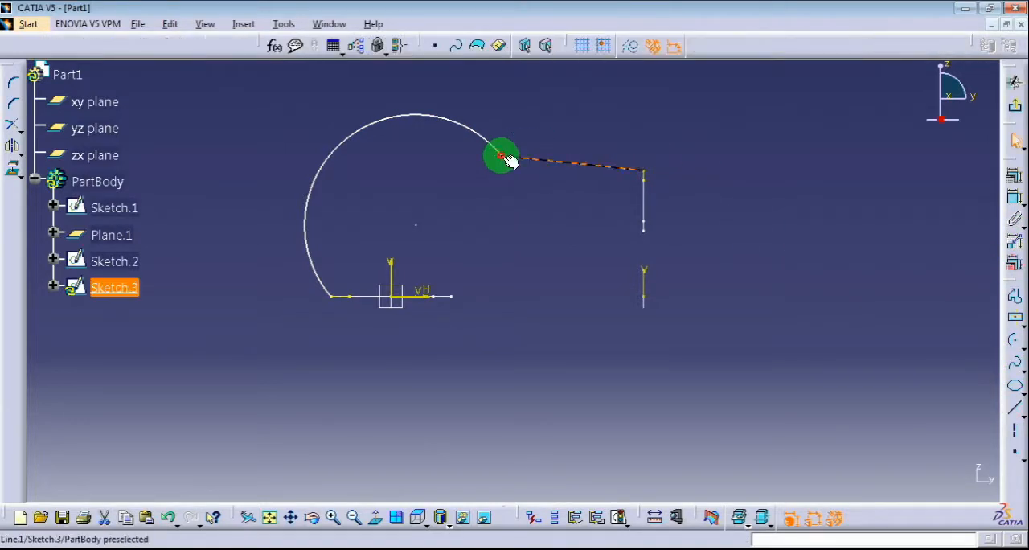
pyautogui.click(440, 118)
pyautogui.click(1014, 175)
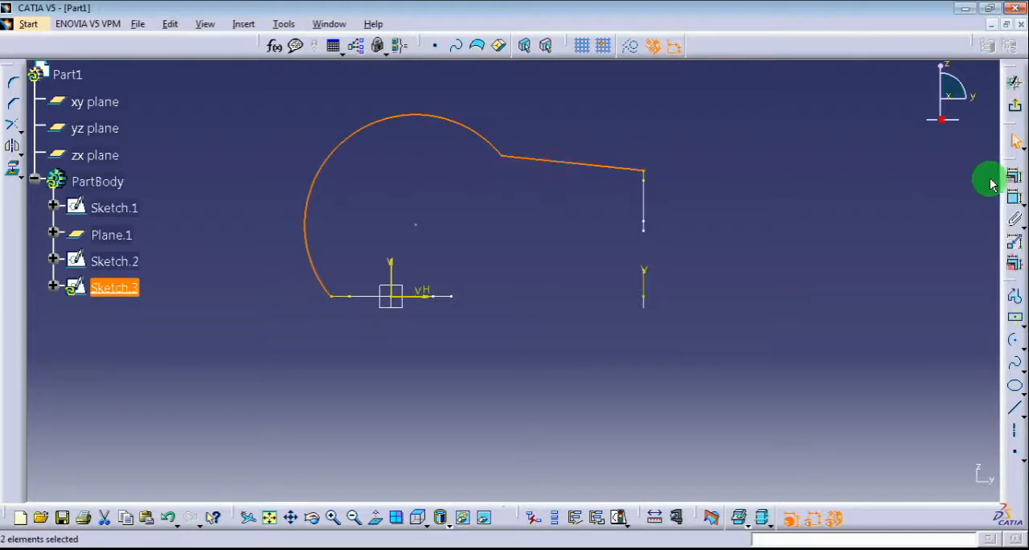
pyautogui.click(904, 479)
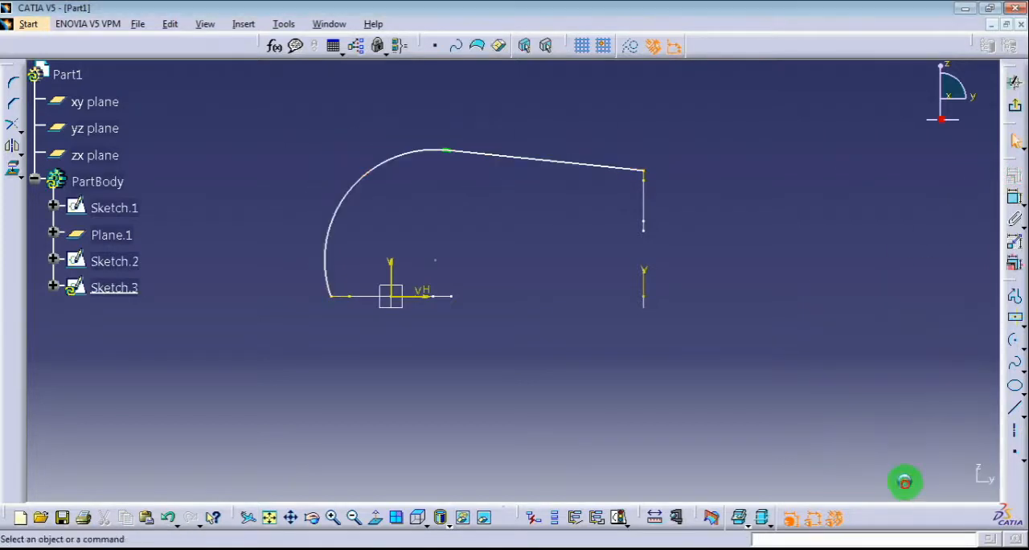
# Reshape the tangent curve by moving the arc's centre and the arc-line junction until the line rises slightly toward the small profile
pyautogui.moveTo(437, 258)
pyautogui.mouseDown()
pyautogui.moveTo(466, 271)
pyautogui.moveTo(415, 259)
pyautogui.mouseUp()
pyautogui.click(445, 215)
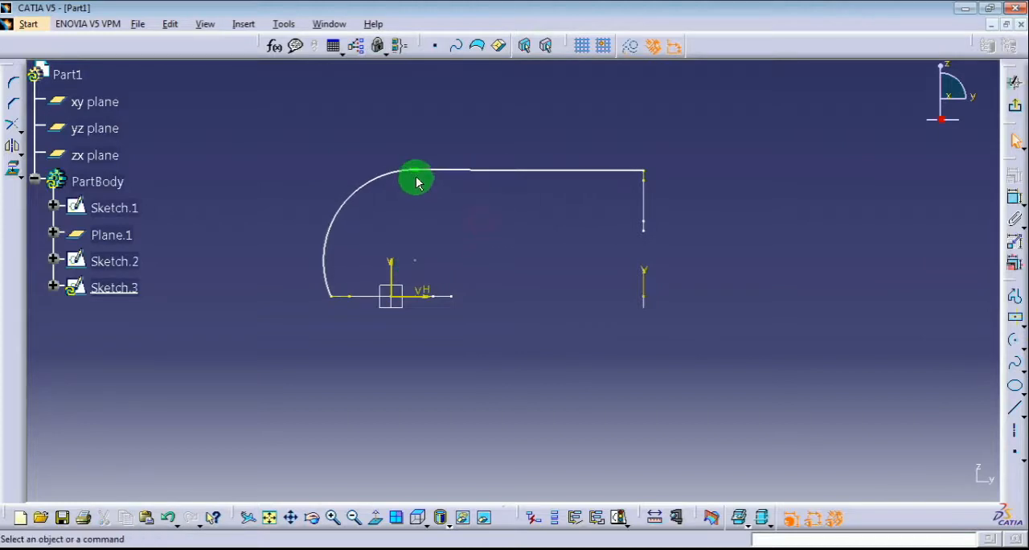
pyautogui.moveTo(417, 171); pyautogui.dragTo(451, 179)
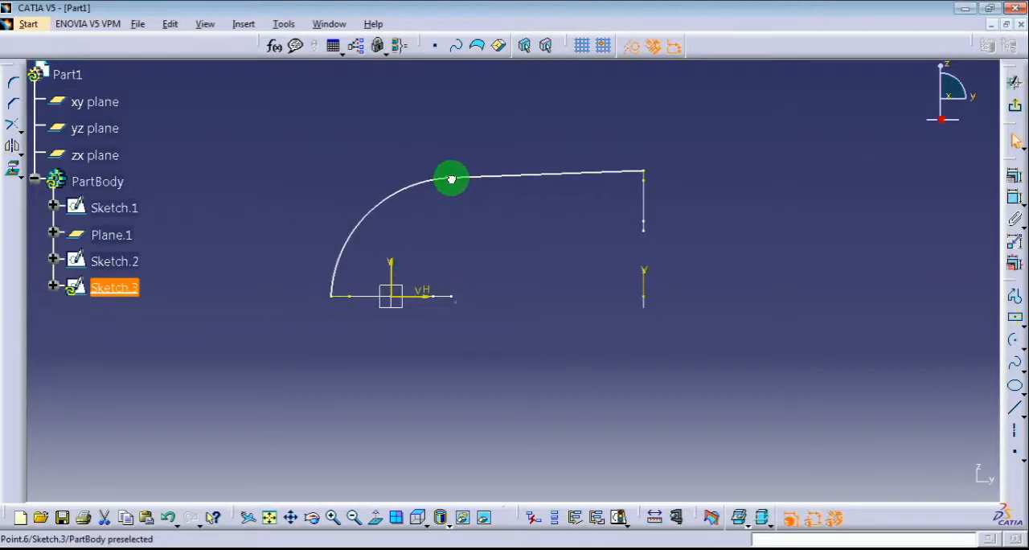
pyautogui.click(365, 169)
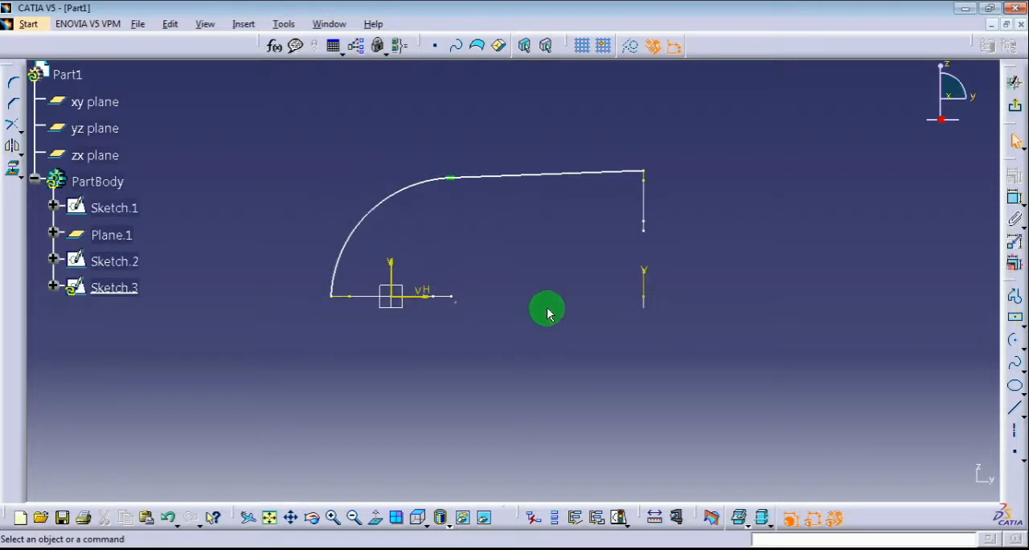
# Exit the guide curve sketch and start another sketch on the yz plane
pyautogui.click(1014, 105)
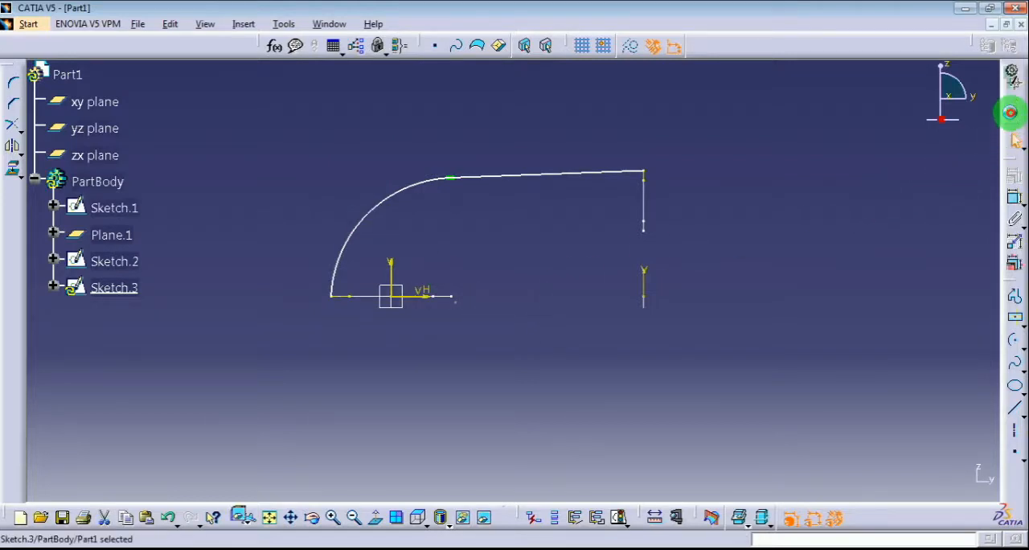
pyautogui.click(784, 248)
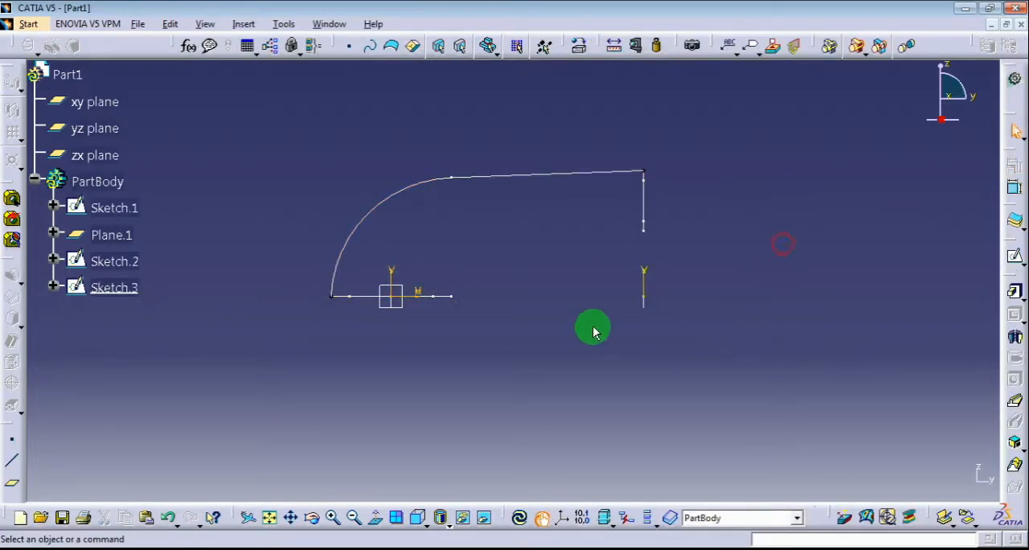
pyautogui.click(411, 313)
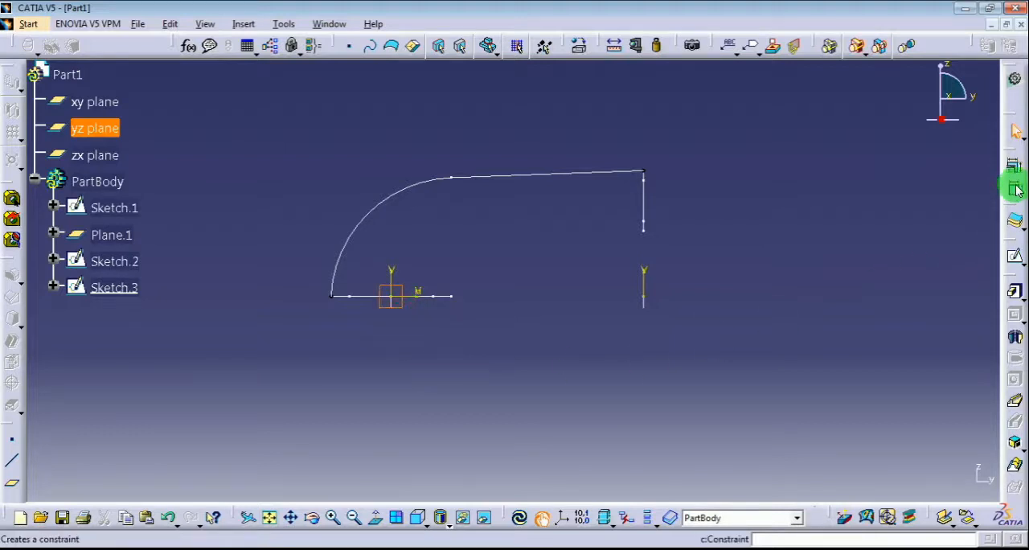
pyautogui.click(1013, 257)
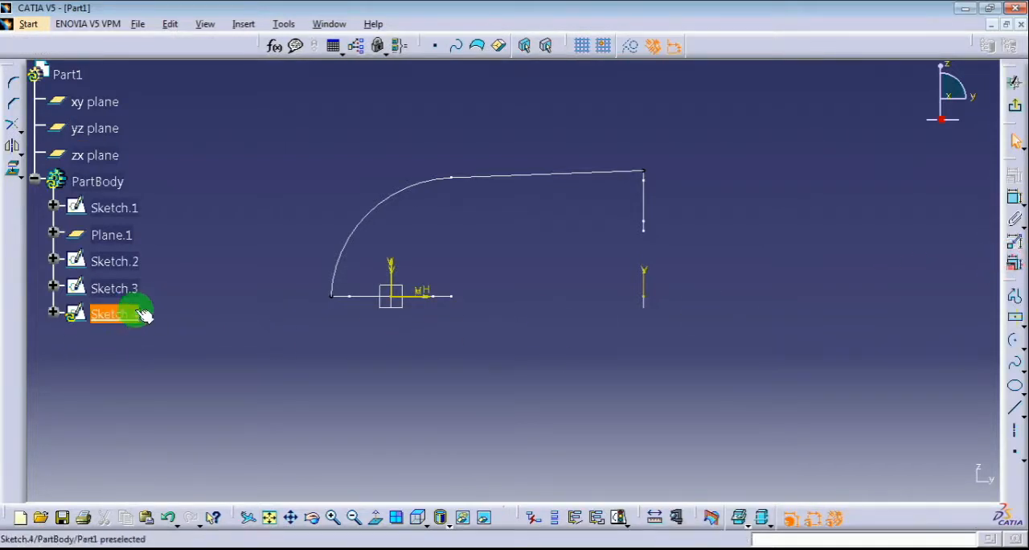
# Project the large profile's corner edge nearest the small profile and the small profile's lower corner edge, and convert both into construction elements
pyautogui.click(13, 170)
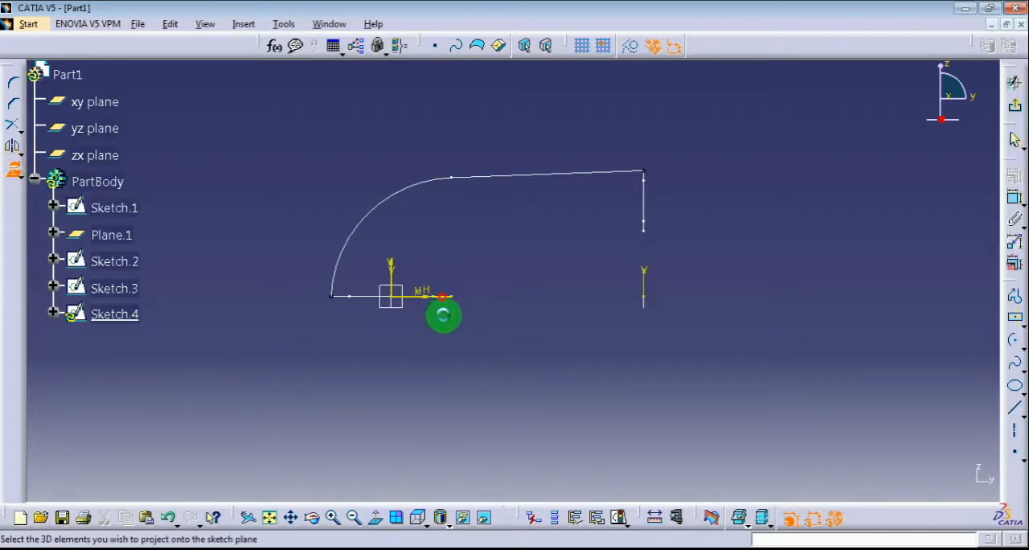
pyautogui.click(643, 225)
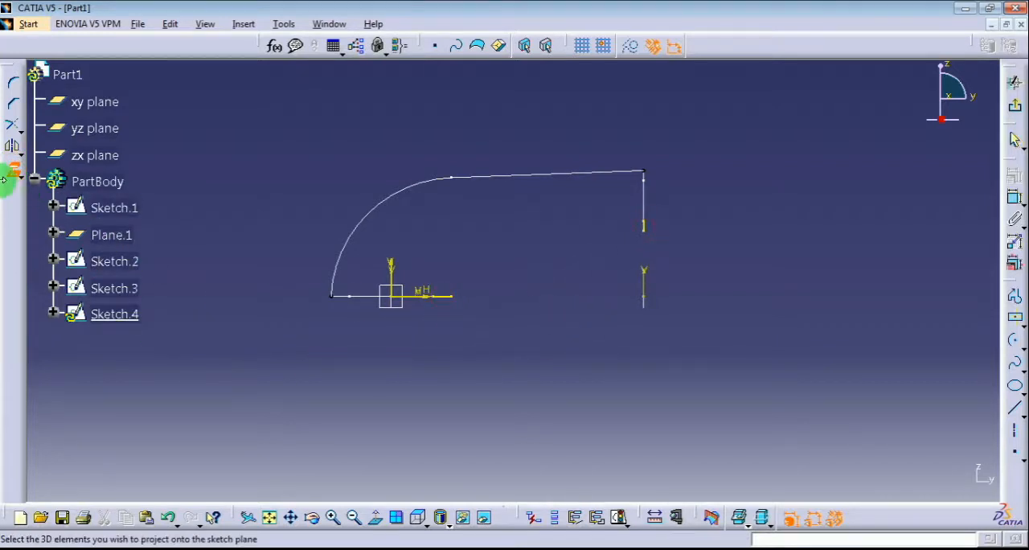
pyautogui.click(441, 297)
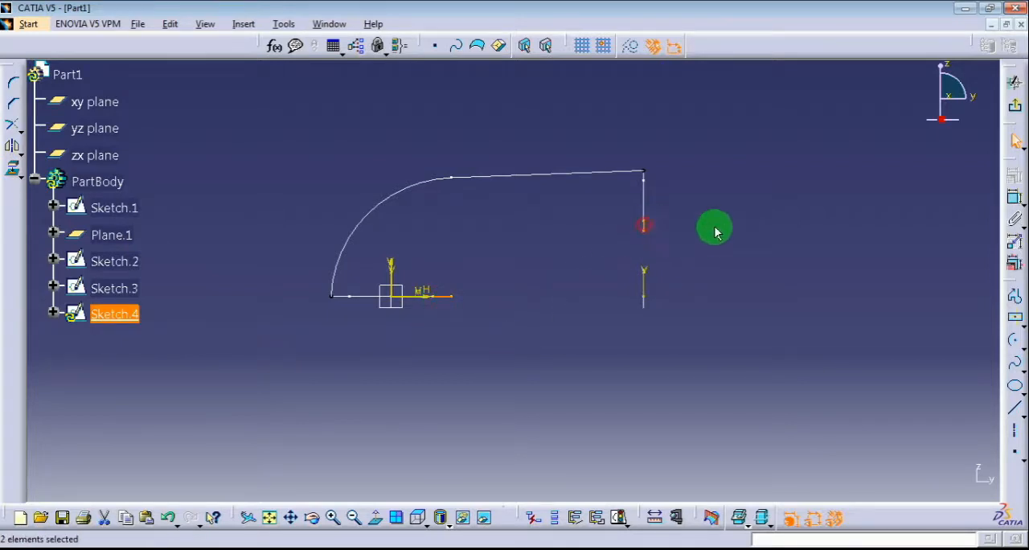
pyautogui.click(632, 49)
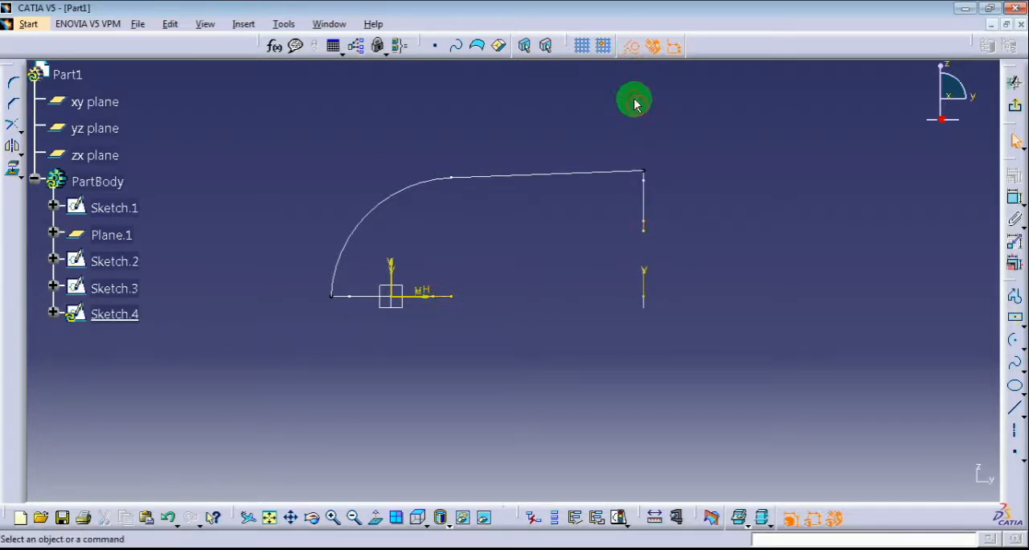
# Draw an arc of about 71 mm radius, centred at about (113, 33) mm, from the large profile's inner end over toward the small profile
pyautogui.click(1014, 340)
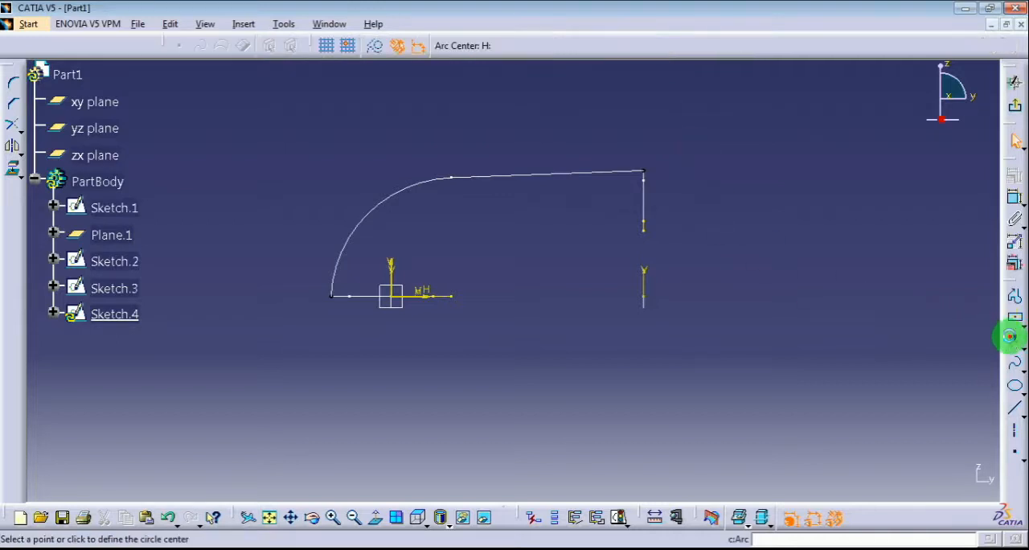
pyautogui.click(525, 260)
pyautogui.click(452, 296)
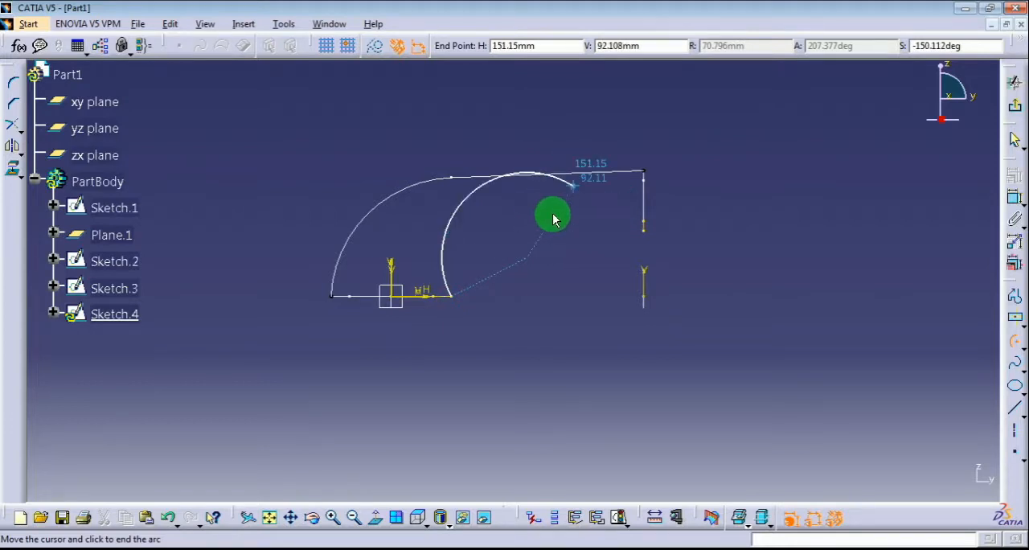
pyautogui.click(585, 257)
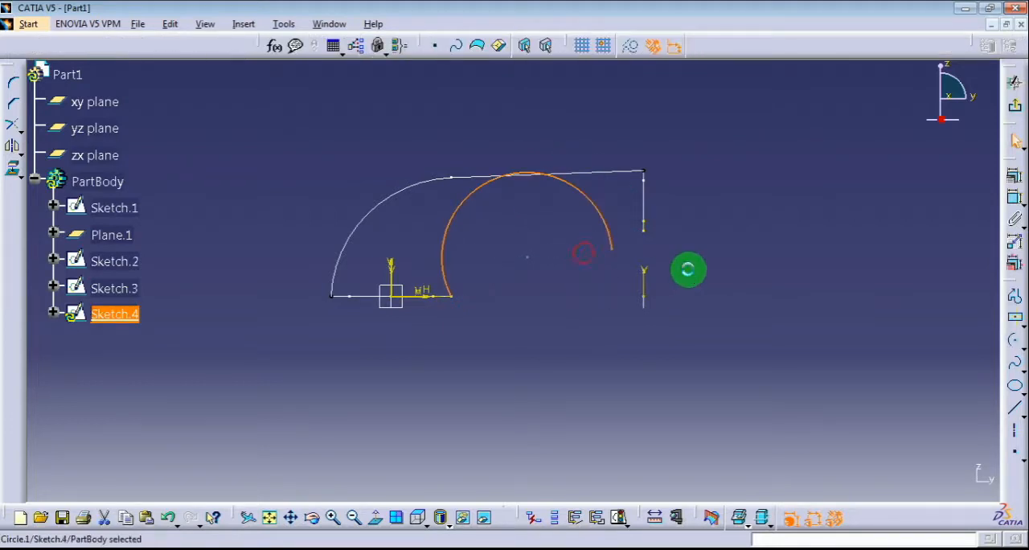
# Draw a line from the small profile's lower edge point to the free end of the arc
pyautogui.click(1014, 408)
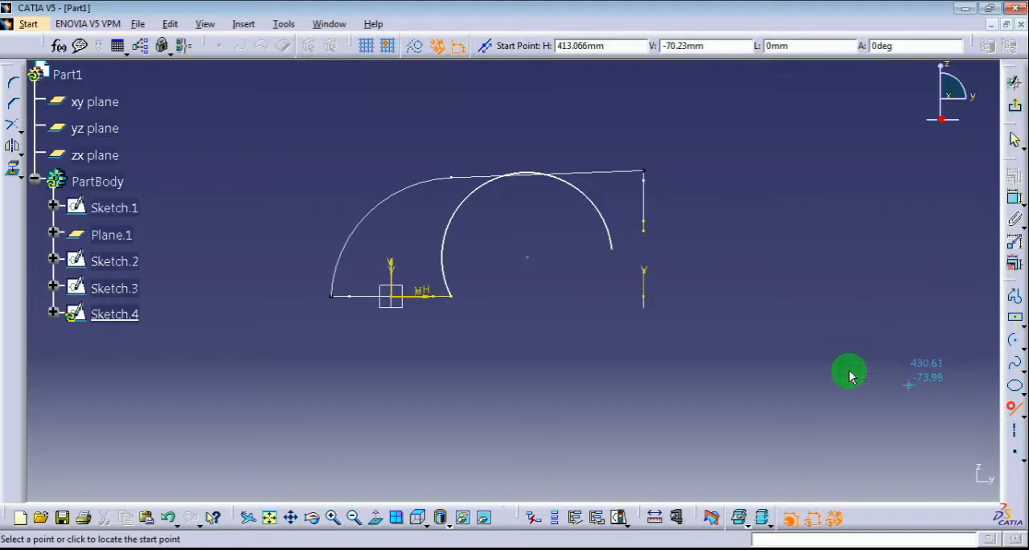
pyautogui.click(646, 232)
pyautogui.click(612, 249)
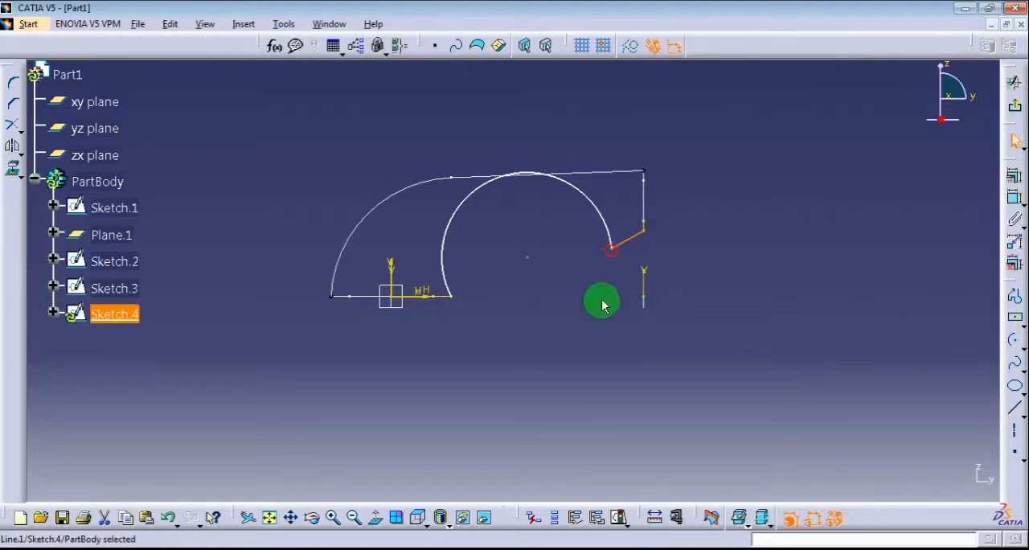
pyautogui.click(584, 301)
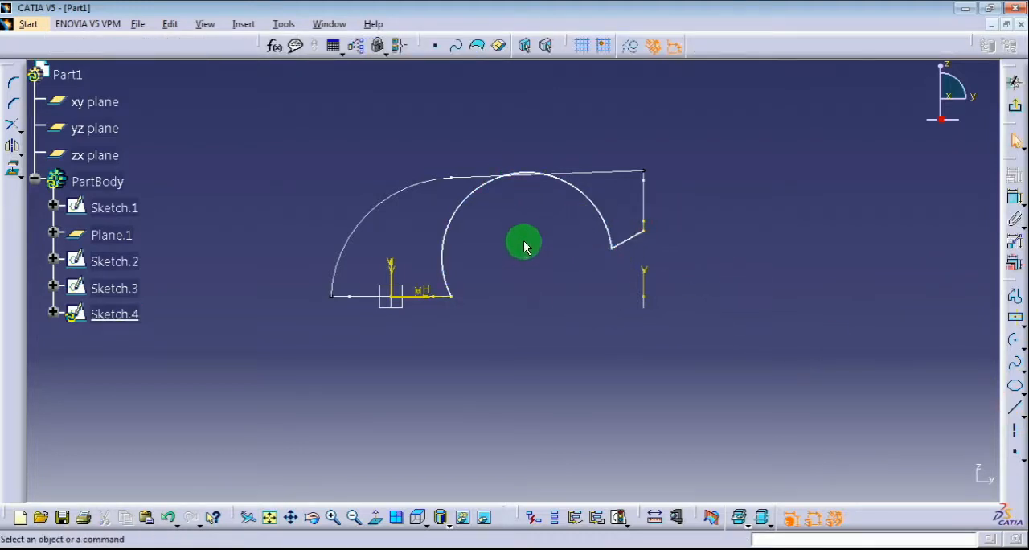
# Move the arc-line junction up above the outer guide curve and make the arc and line tangent
pyautogui.moveTo(613, 246); pyautogui.dragTo(523, 144)
pyautogui.click(464, 135)
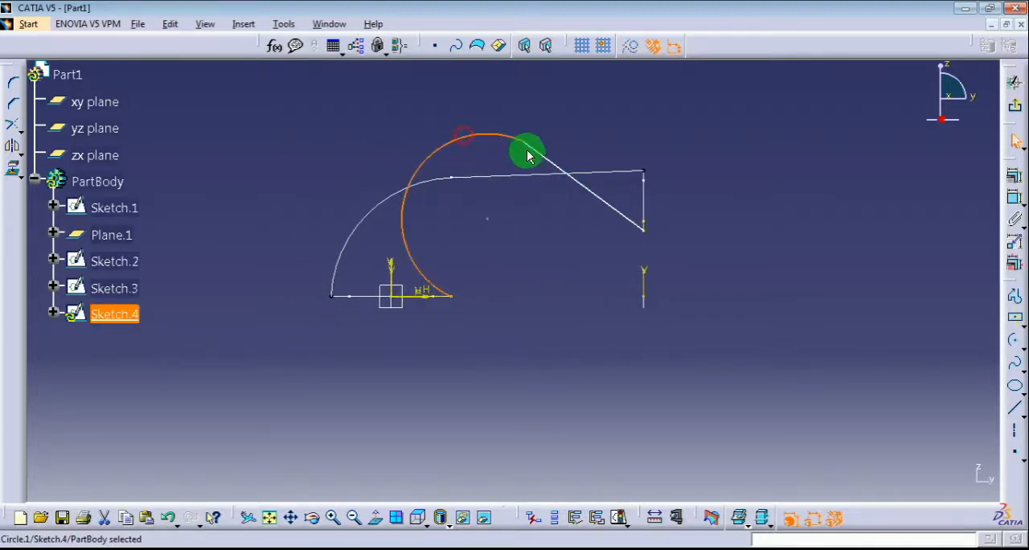
pyautogui.click(1013, 179)
pyautogui.click(955, 367)
pyautogui.click(906, 479)
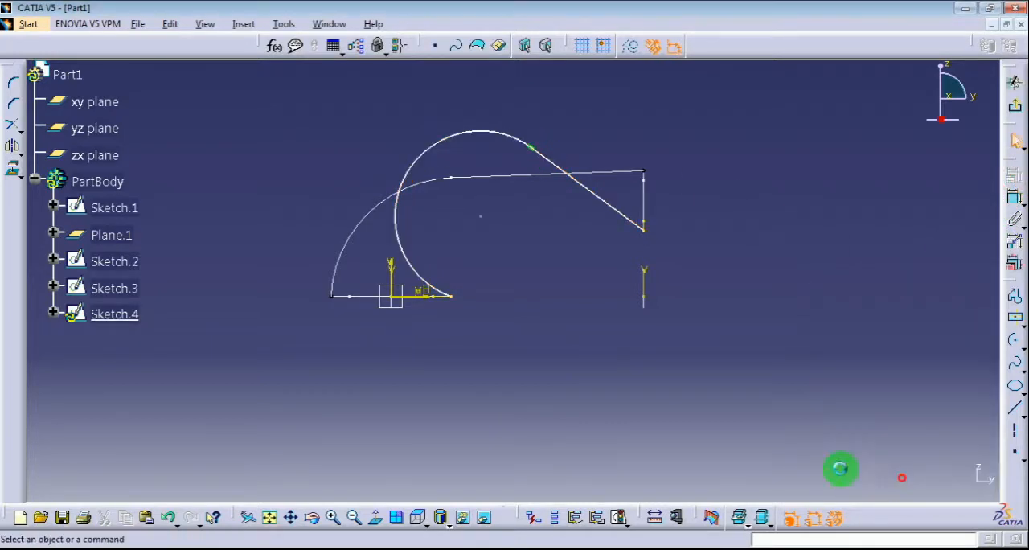
pyautogui.click(631, 386)
# Move the arc's centre below the profile level until the line rises slightly toward the small profile, and exit the sketch
pyautogui.moveTo(489, 218); pyautogui.dragTo(521, 296)
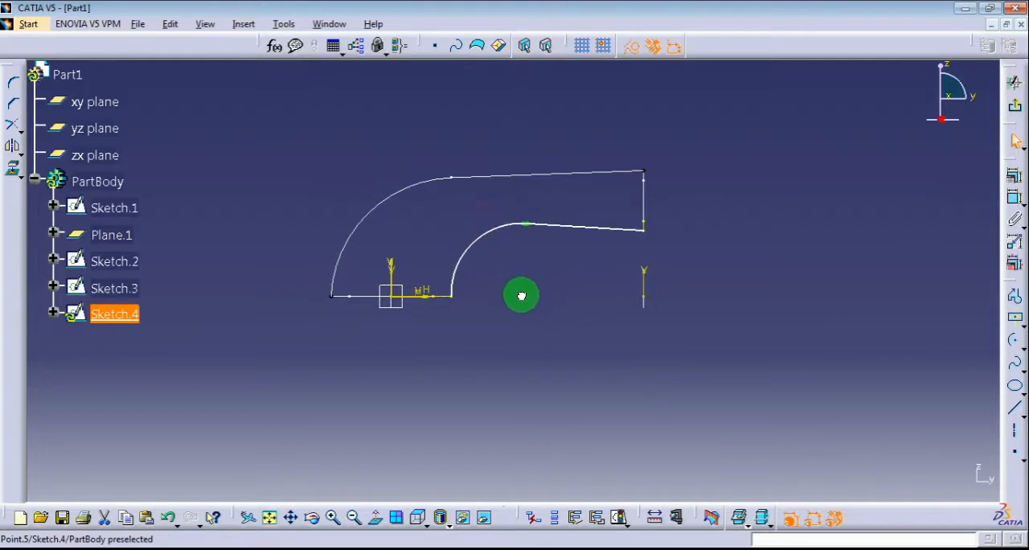
pyautogui.click(476, 347)
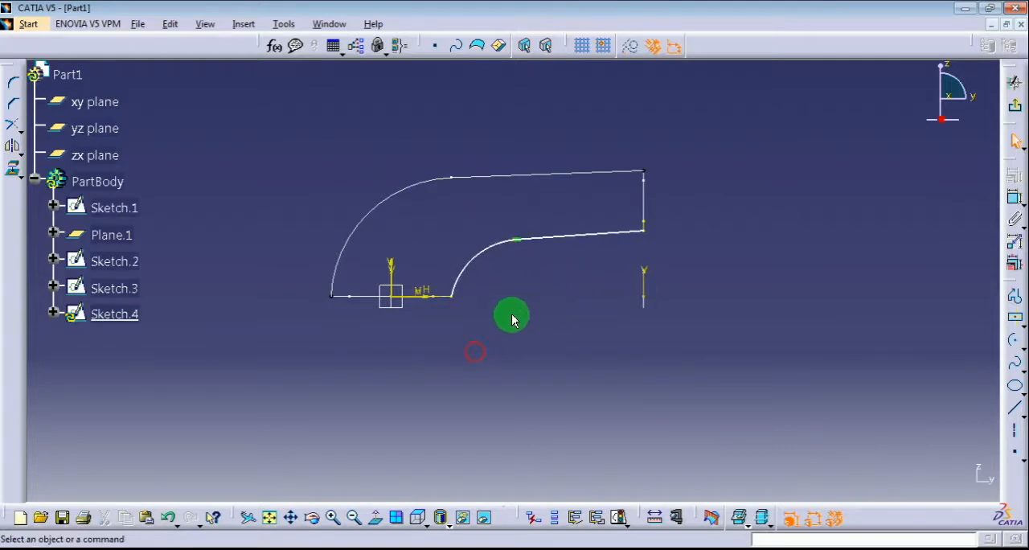
pyautogui.moveTo(530, 323)
pyautogui.mouseDown()
pyautogui.moveTo(535, 341)
pyautogui.moveTo(487, 304)
pyautogui.moveTo(487, 285)
pyautogui.moveTo(515, 300)
pyautogui.moveTo(481, 254)
pyautogui.moveTo(495, 249)
pyautogui.mouseUp()
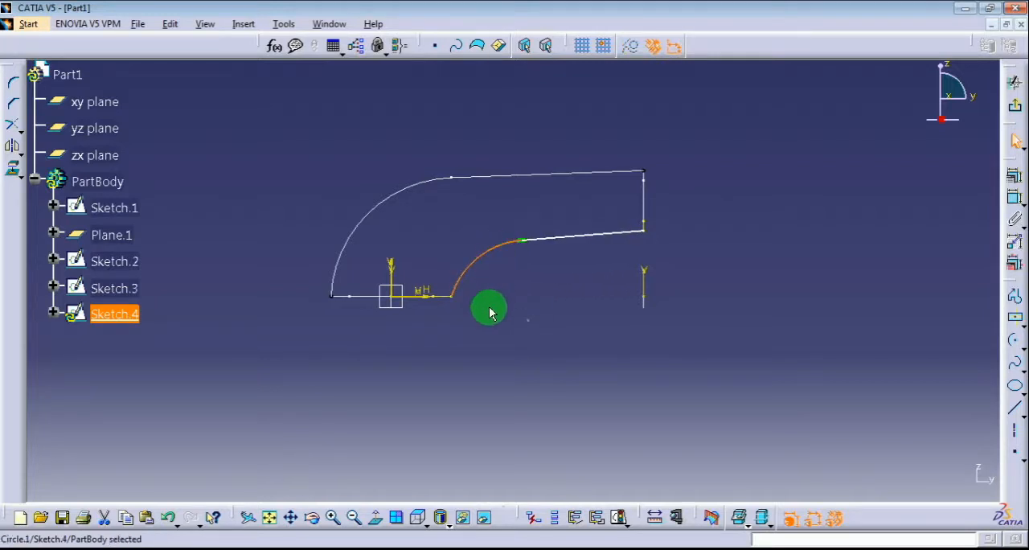
pyautogui.click(487, 307)
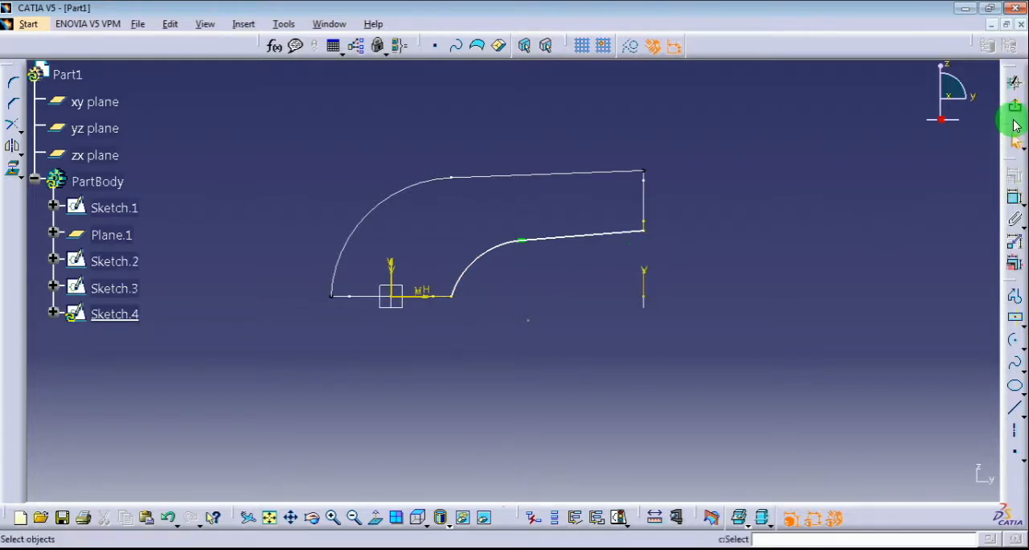
pyautogui.click(1016, 110)
pyautogui.click(818, 229)
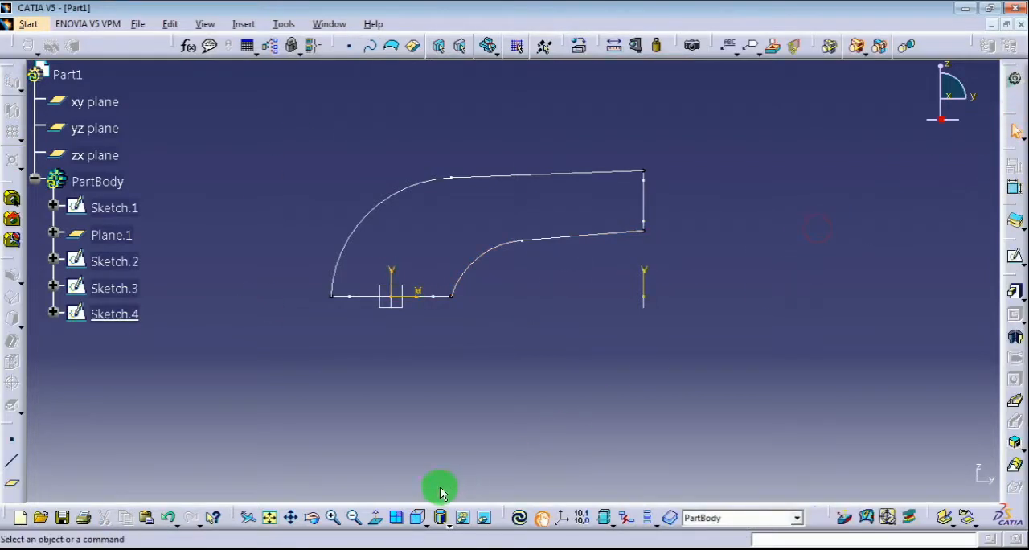
# In isometric view, start a multi-sections solid with the large rounded square and the small rounded square as sections
pyautogui.click(423, 521)
pyautogui.click(442, 390)
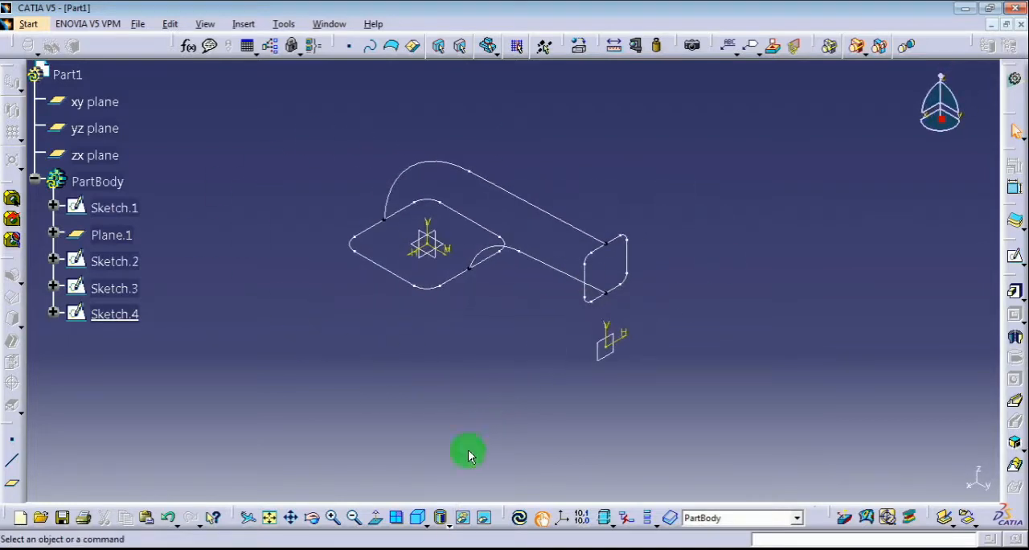
pyautogui.click(332, 517)
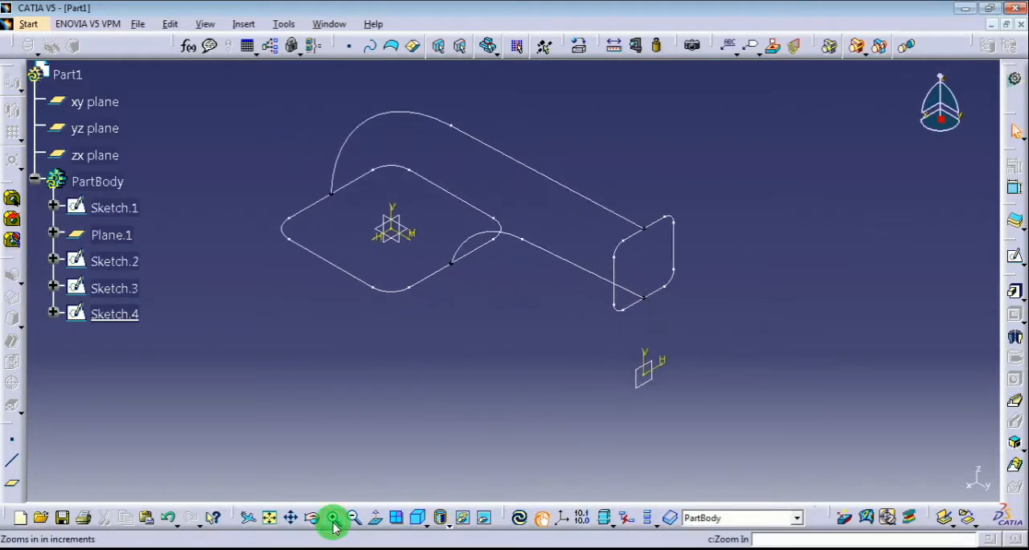
pyautogui.moveTo(449, 389); pyautogui.dragTo(467, 460, button='middle')
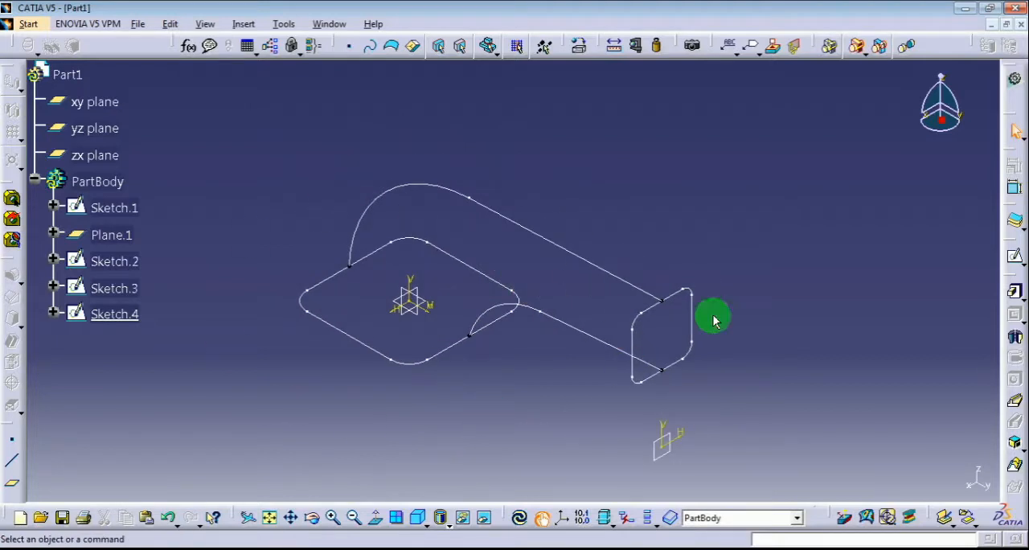
pyautogui.click(1014, 463)
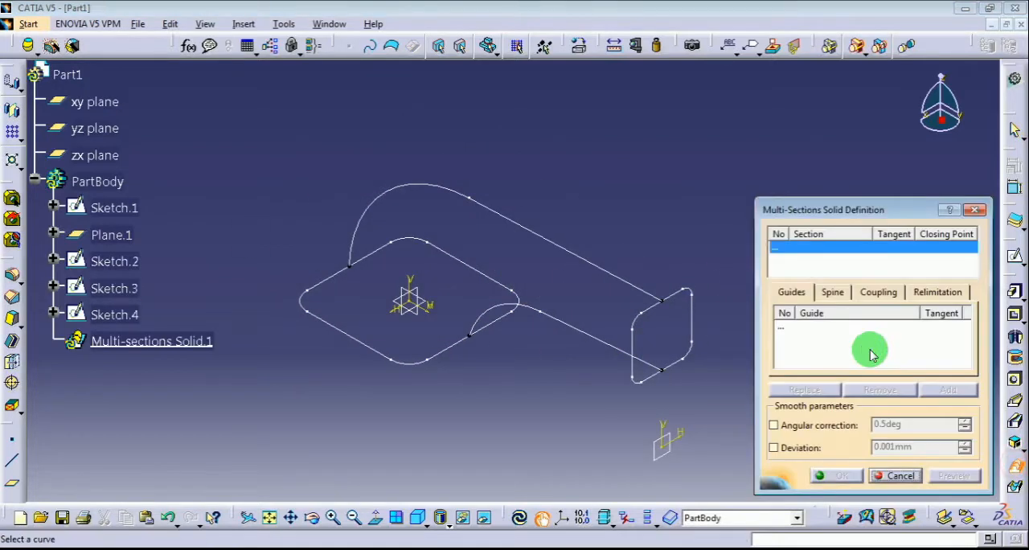
pyautogui.click(329, 341)
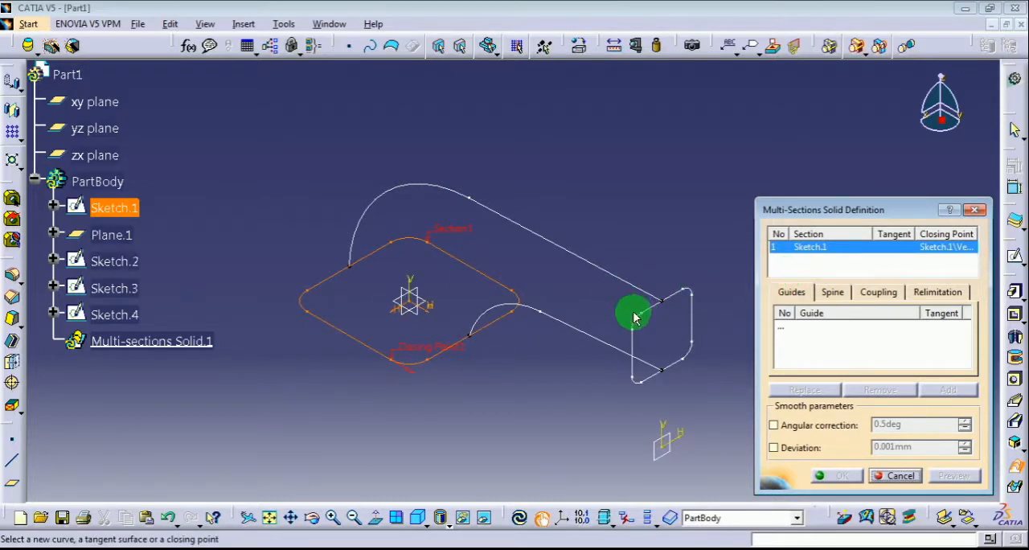
pyautogui.click(689, 316)
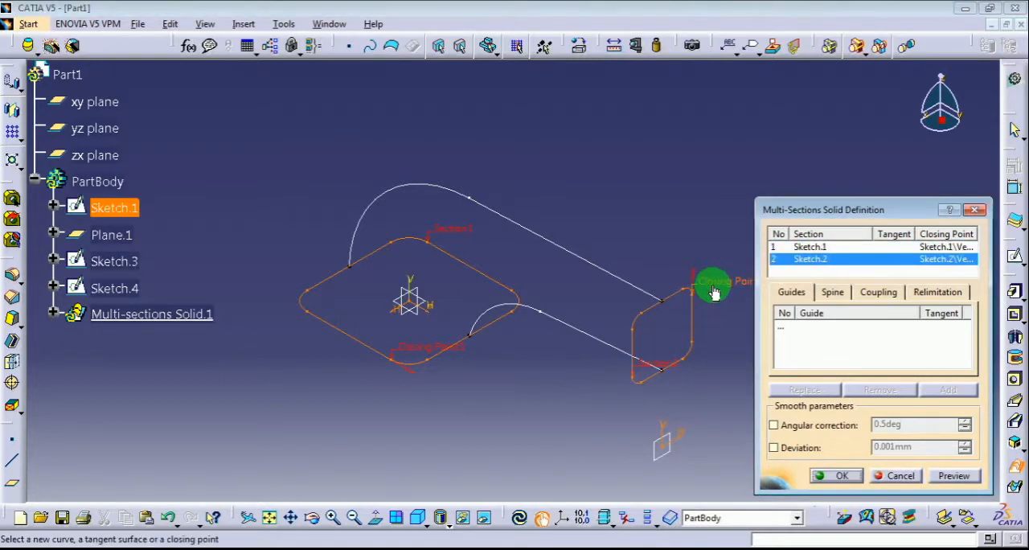
# Replace the small section's closing point with its lower corner vertex on the same side as the large section's closing point
pyautogui.rightClick(714, 290)
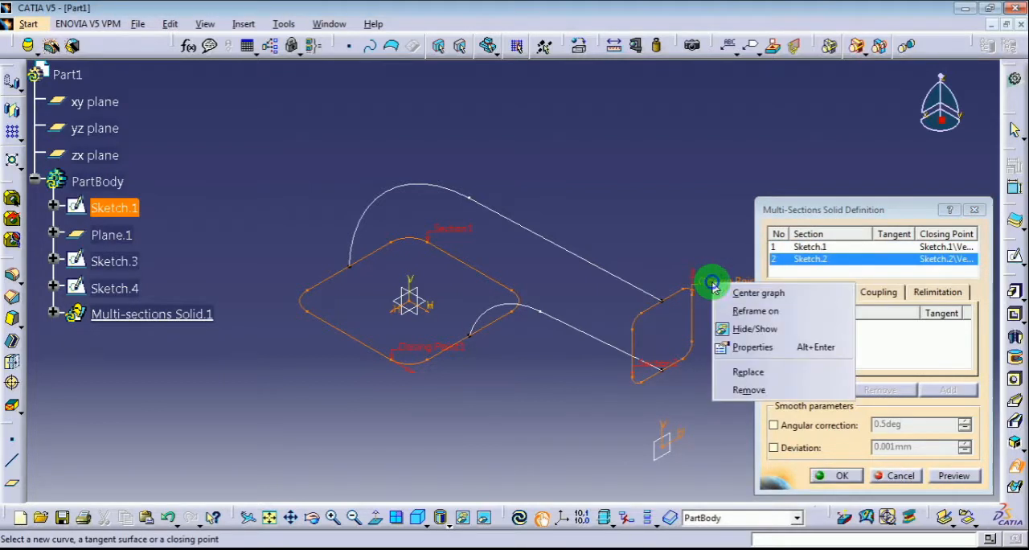
pyautogui.click(759, 373)
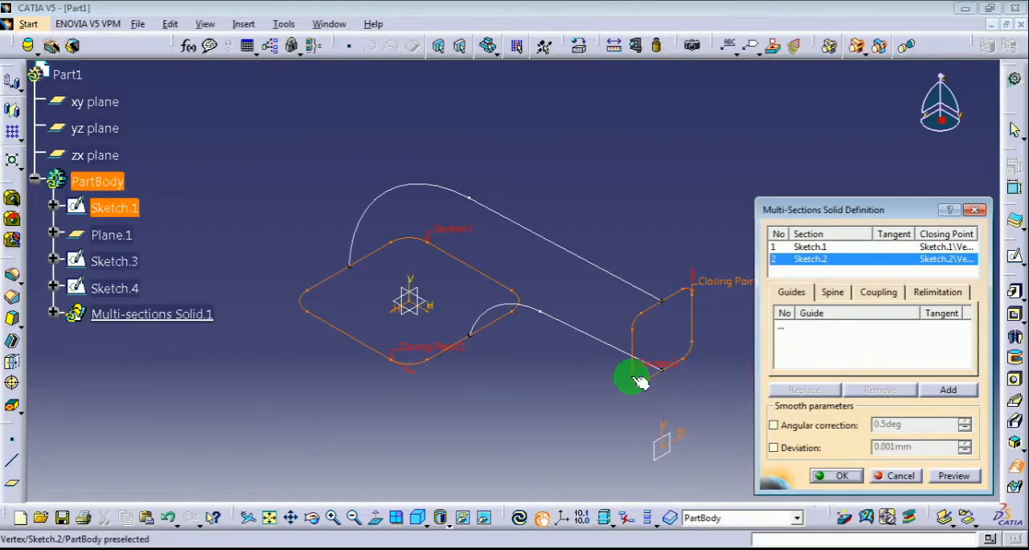
pyautogui.click(632, 379)
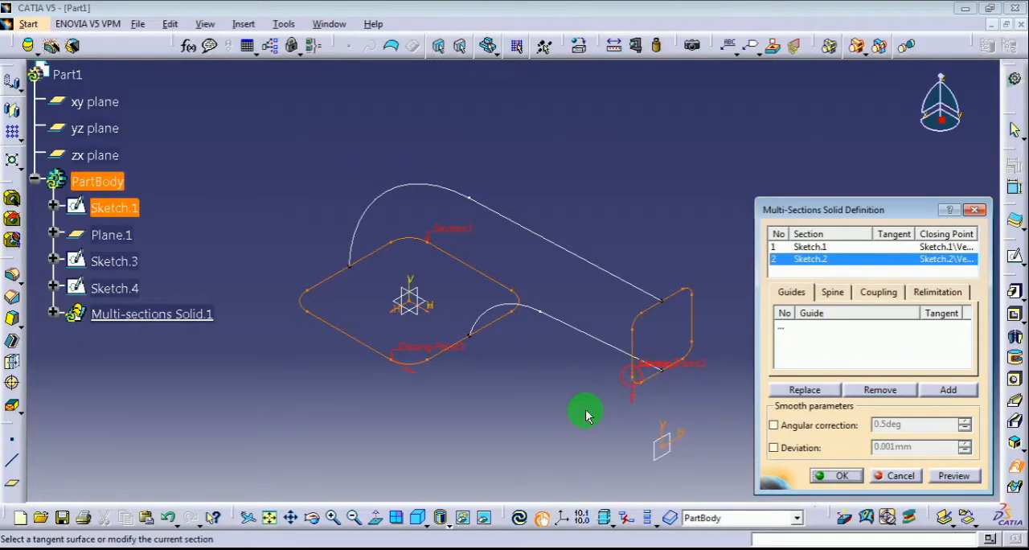
# Add the outer curve Sketch.3 and inner curve Sketch.4 as guides, preview the multi-sections solid and create it
pyautogui.click(794, 328)
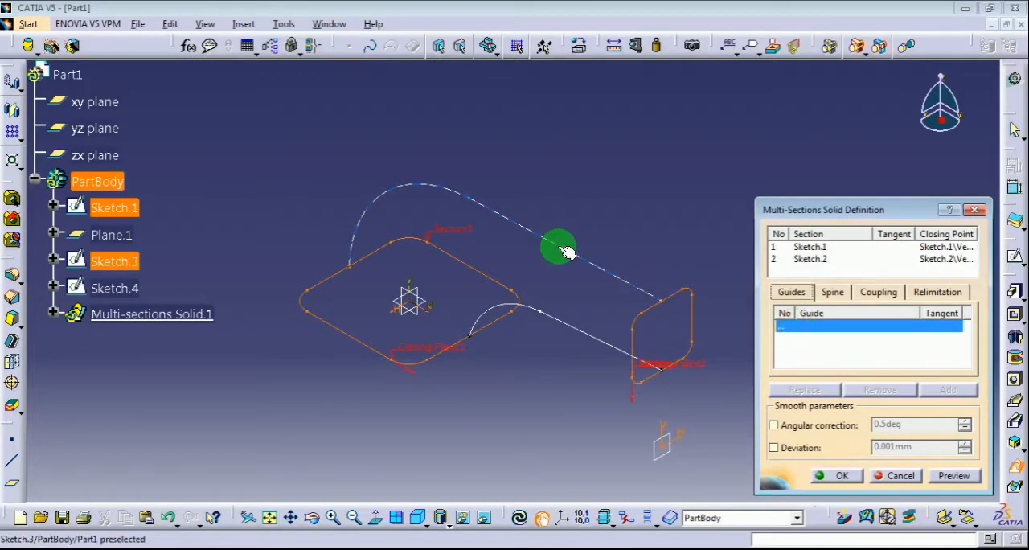
pyautogui.click(564, 321)
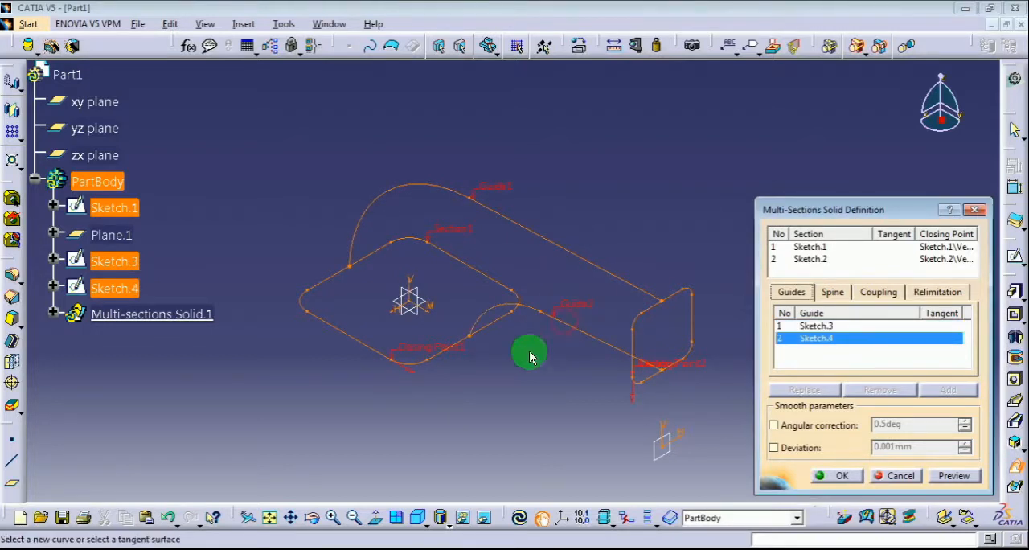
pyautogui.click(957, 476)
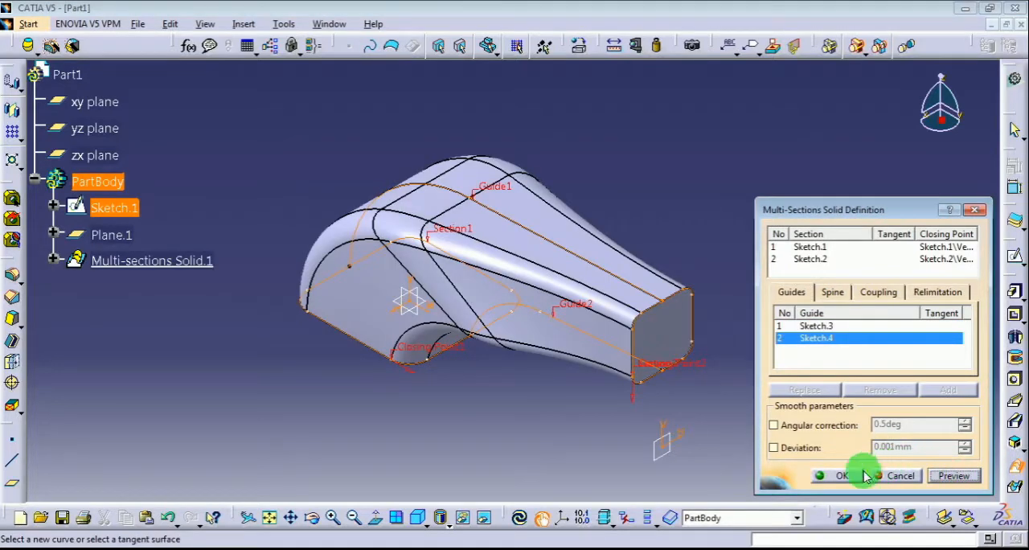
pyautogui.click(840, 476)
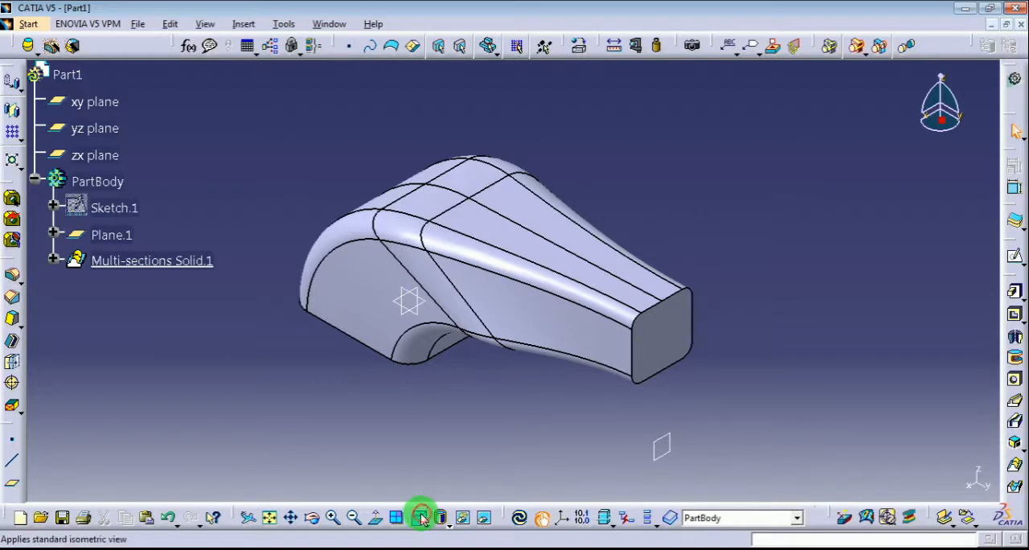
# Inspect the solid from the side and at an angle, displayed in shading without edges
pyautogui.moveTo(421, 517); pyautogui.dragTo(442, 412)
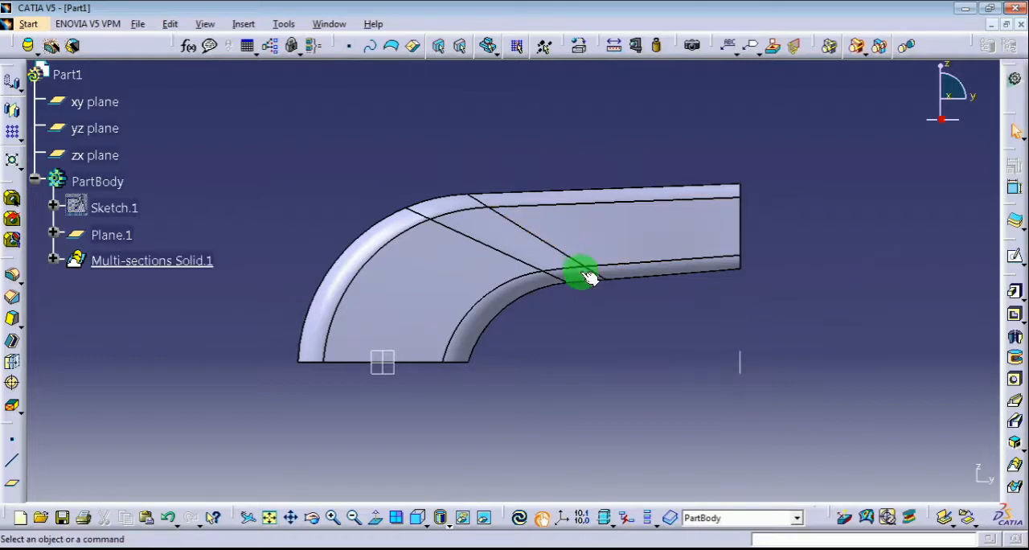
pyautogui.moveTo(450, 517); pyautogui.dragTo(465, 426)
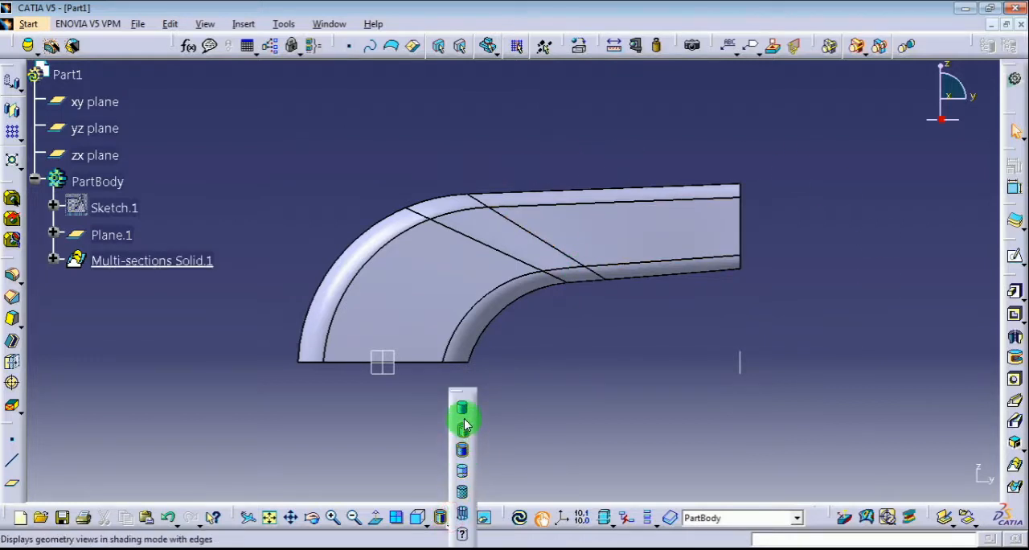
pyautogui.moveTo(606, 361)
pyautogui.mouseDown(button='middle')
pyautogui.moveTo(613, 341)
pyautogui.moveTo(416, 285)
pyautogui.moveTo(596, 223)
pyautogui.moveTo(664, 265)
pyautogui.moveTo(508, 216)
pyautogui.moveTo(455, 352)
pyautogui.moveTo(459, 391)
pyautogui.moveTo(474, 368)
pyautogui.moveTo(518, 381)
pyautogui.mouseUp(button='middle')
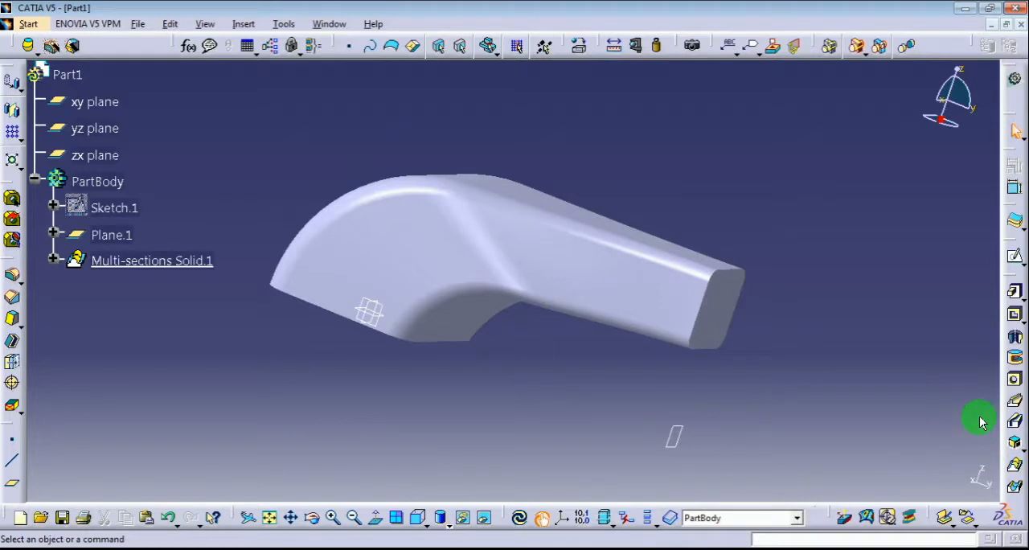
# Shell the solid with 3 mm inside thickness, removing the small end face and the large base face
pyautogui.click(12, 341)
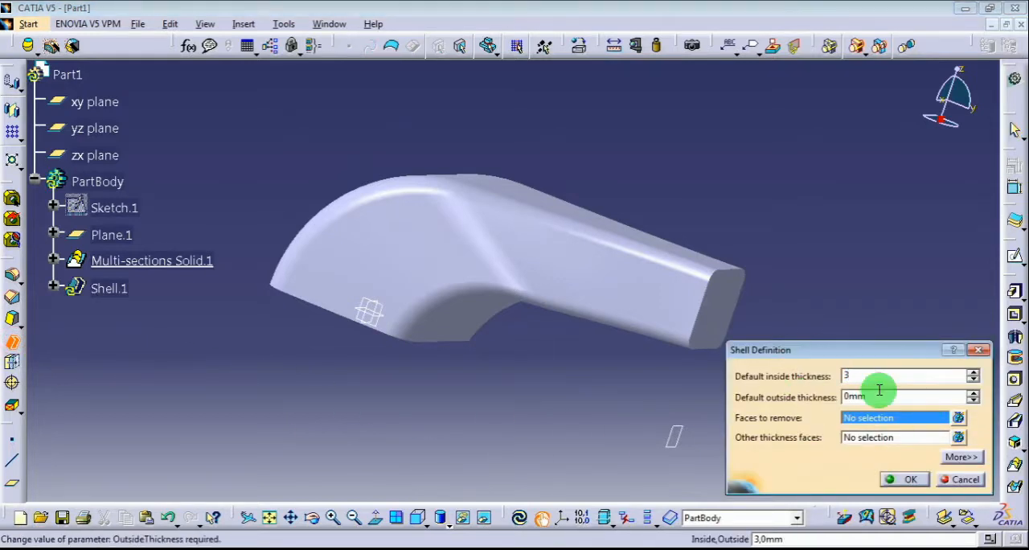
pyautogui.click(864, 418)
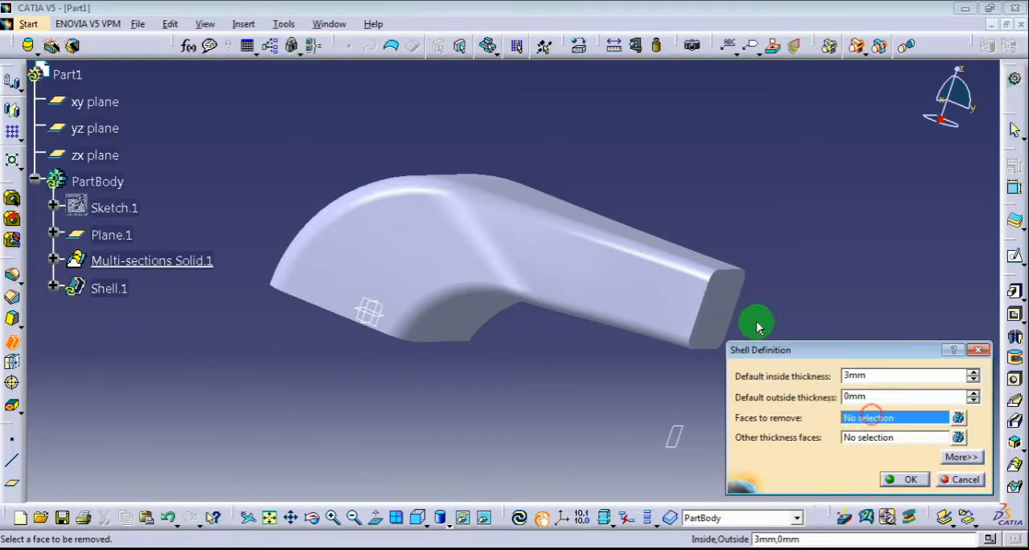
pyautogui.click(714, 293)
pyautogui.moveTo(404, 297); pyautogui.dragTo(582, 195, button='middle')
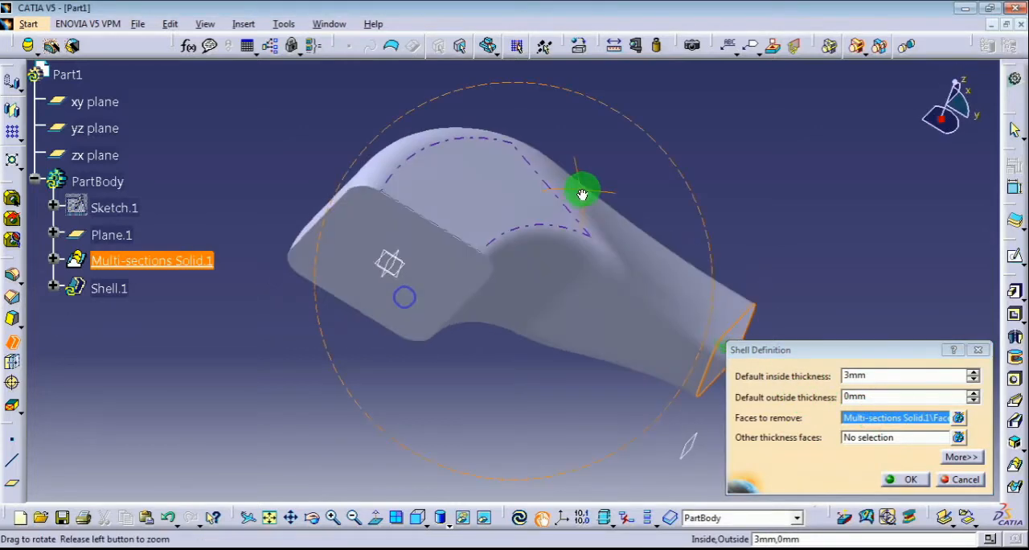
pyautogui.click(438, 264)
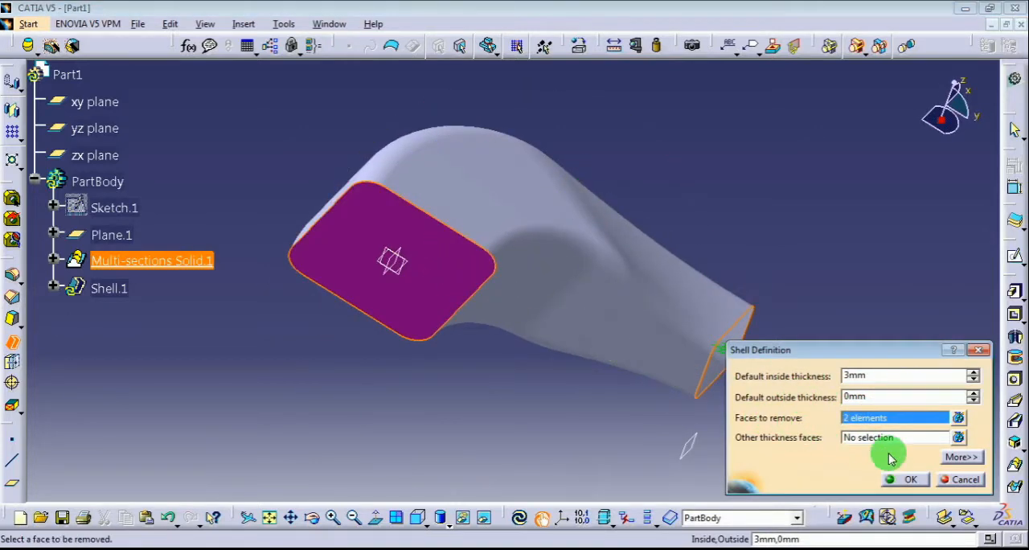
pyautogui.click(909, 482)
pyautogui.click(524, 419)
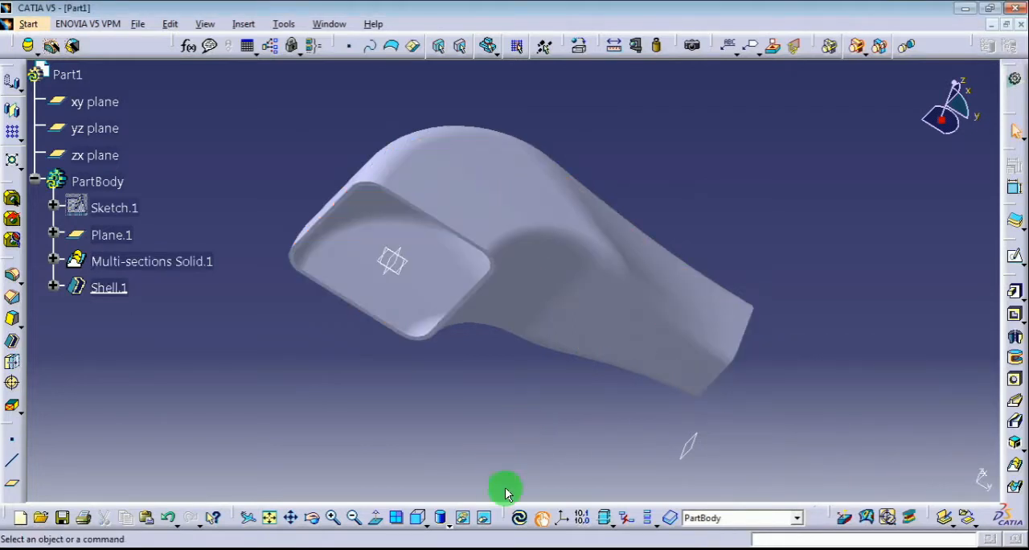
# Inspect the hollow part from several angles, displaying it in shading with edges and finishing in isometric view
pyautogui.moveTo(507, 492); pyautogui.dragTo(514, 462, button='middle')
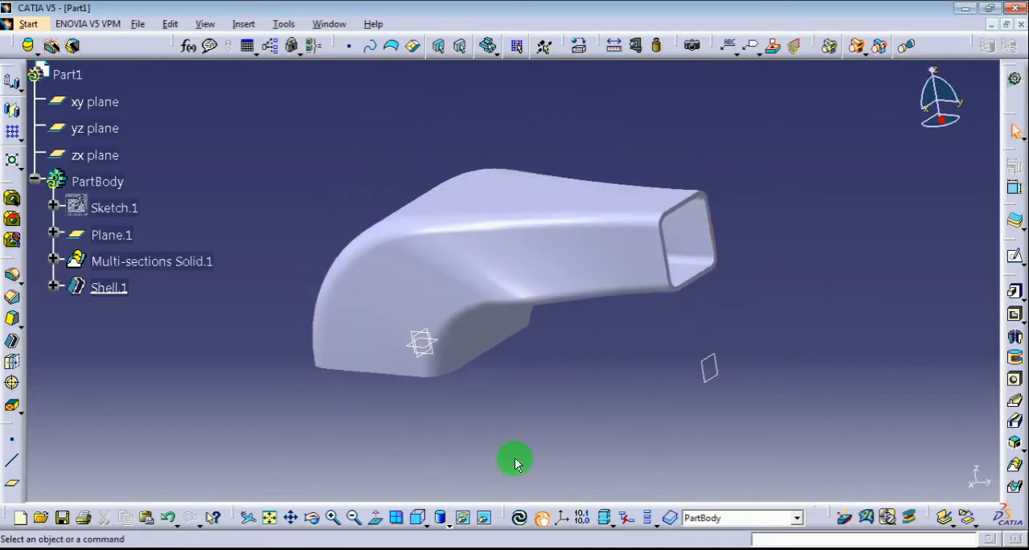
pyautogui.click(449, 522)
pyautogui.click(465, 429)
pyautogui.click(577, 427)
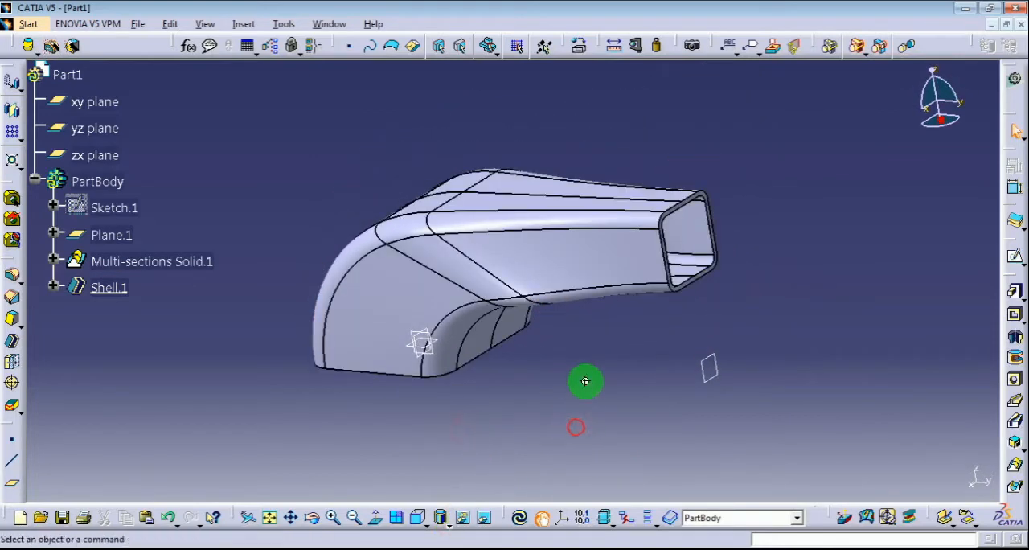
pyautogui.moveTo(585, 381)
pyautogui.mouseDown(button='middle')
pyautogui.moveTo(400, 395)
pyautogui.moveTo(414, 357)
pyautogui.moveTo(379, 365)
pyautogui.moveTo(544, 338)
pyautogui.moveTo(426, 311)
pyautogui.moveTo(386, 252)
pyautogui.moveTo(459, 298)
pyautogui.moveTo(476, 282)
pyautogui.moveTo(333, 248)
pyautogui.moveTo(349, 280)
pyautogui.moveTo(323, 347)
pyautogui.mouseUp(button='middle')
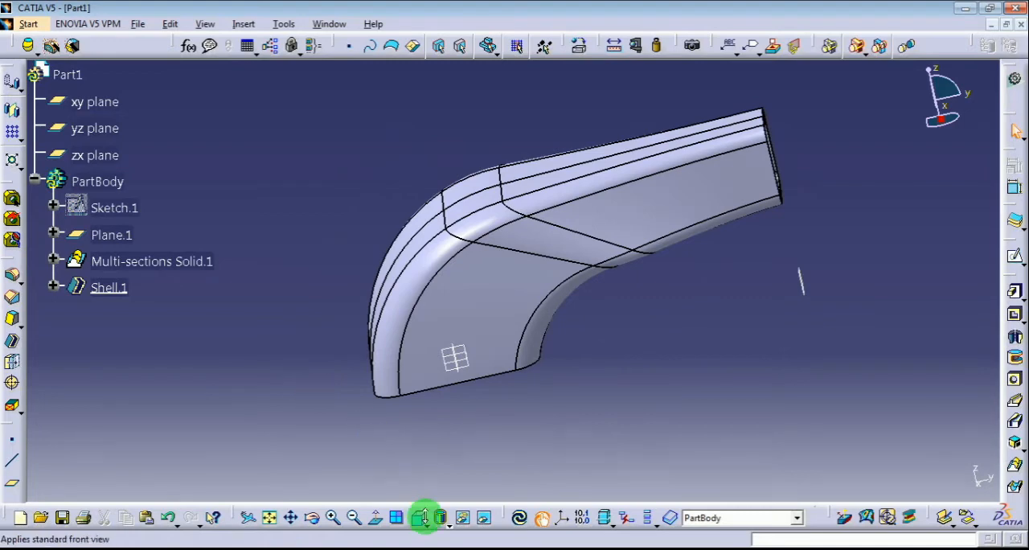
pyautogui.click(420, 517)
pyautogui.click(437, 397)
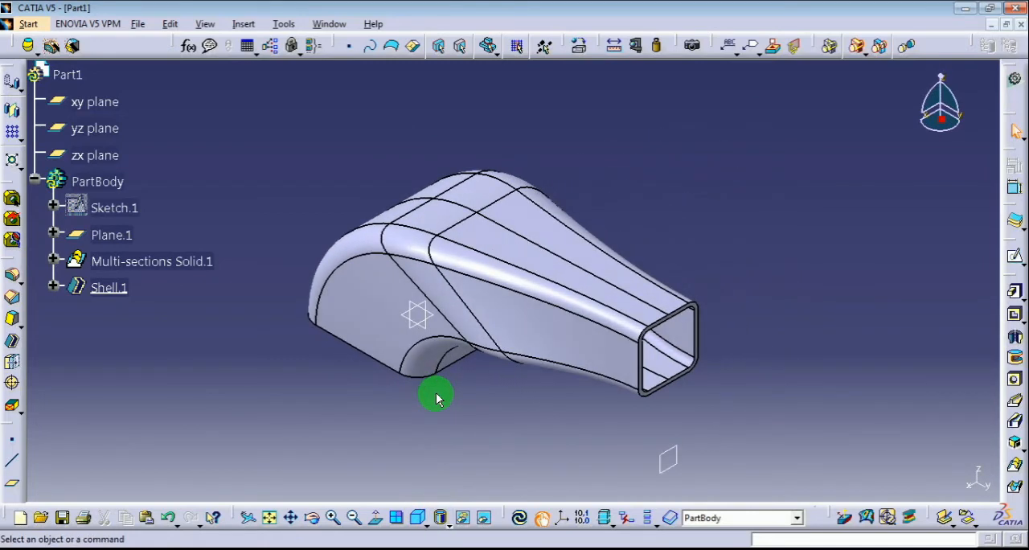